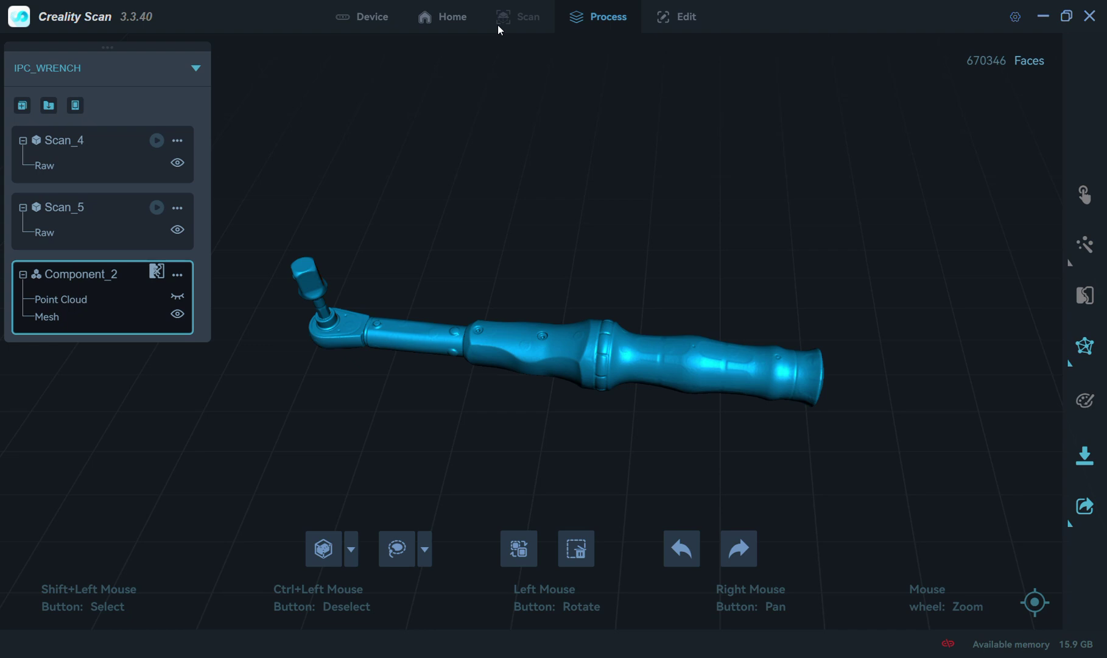
Orbit the IPC_WRENCH scan to view it end-on, then close Creality Scan.
drag(645, 403, 651, 244)
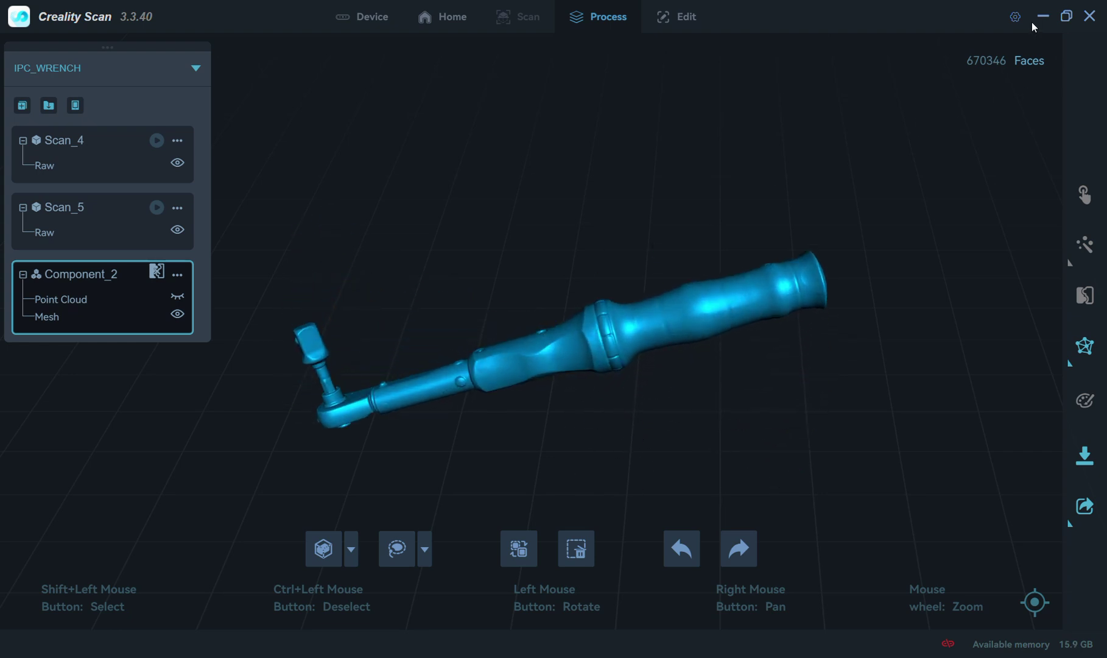
click(1090, 18)
click(488, 357)
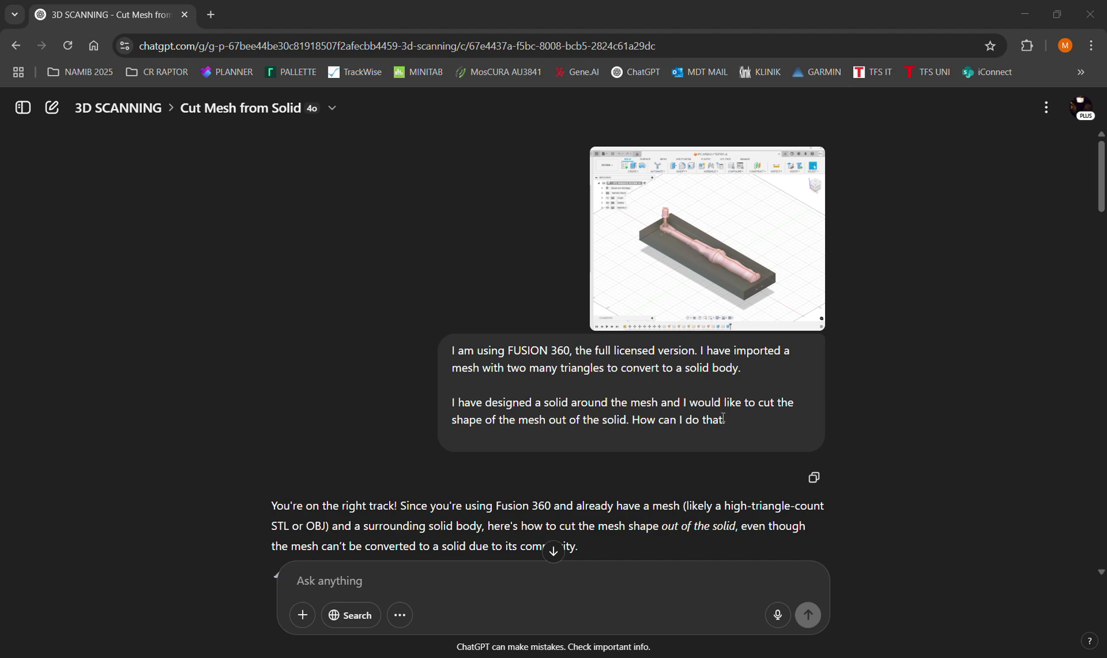
scroll(724, 417, down, 2)
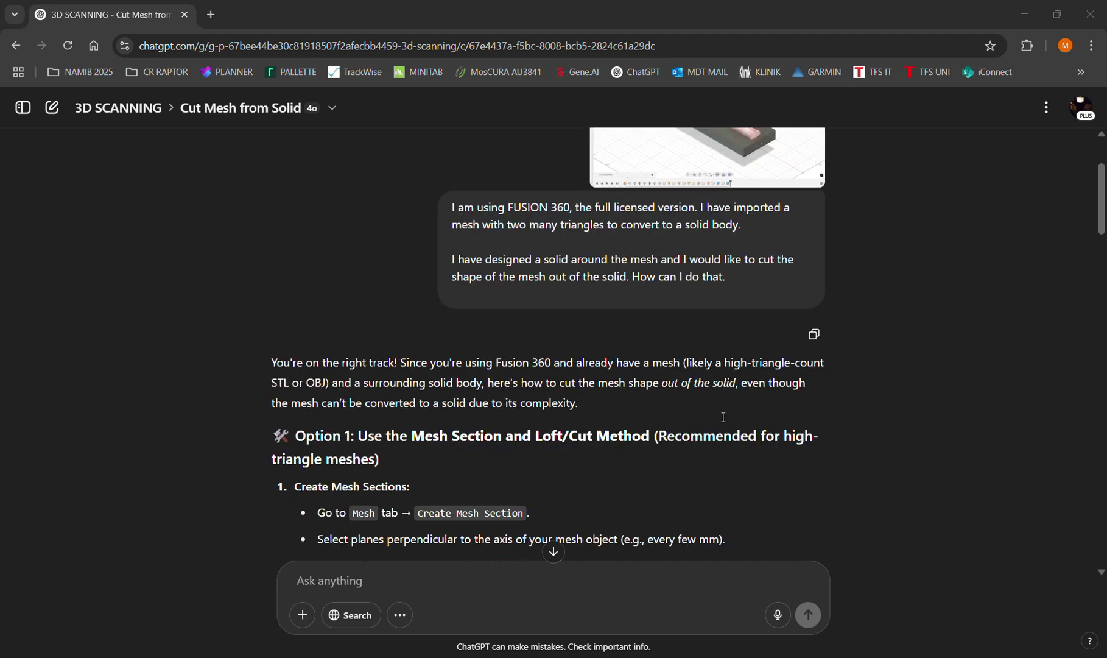
scroll(706, 268, up, 2)
scroll(730, 361, down, 3)
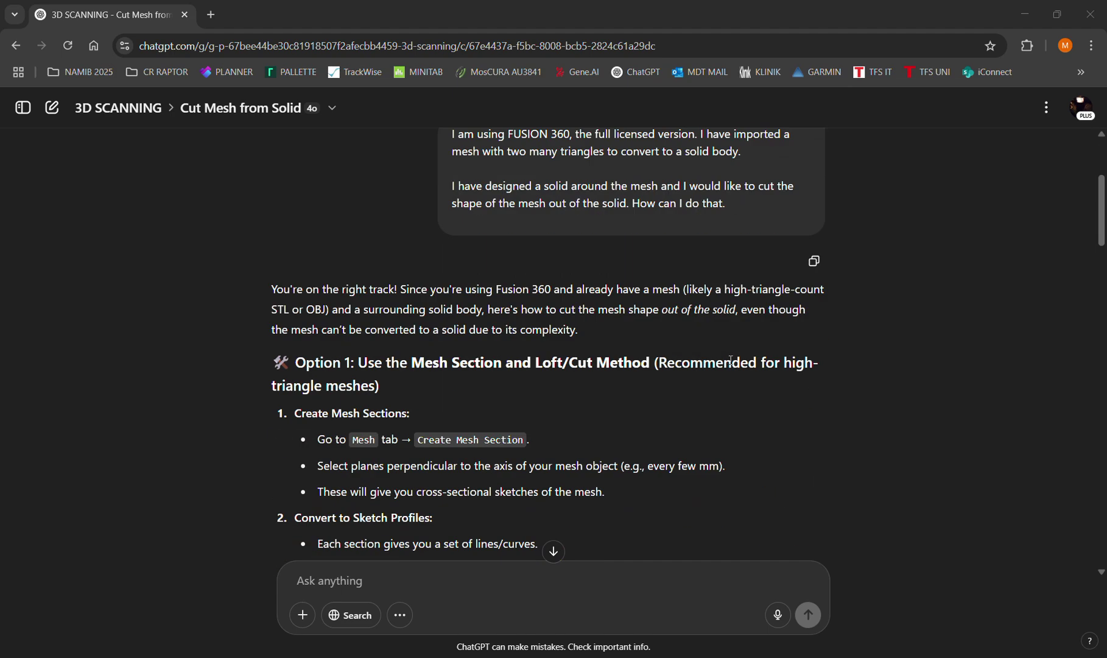
scroll(832, 400, down, 2)
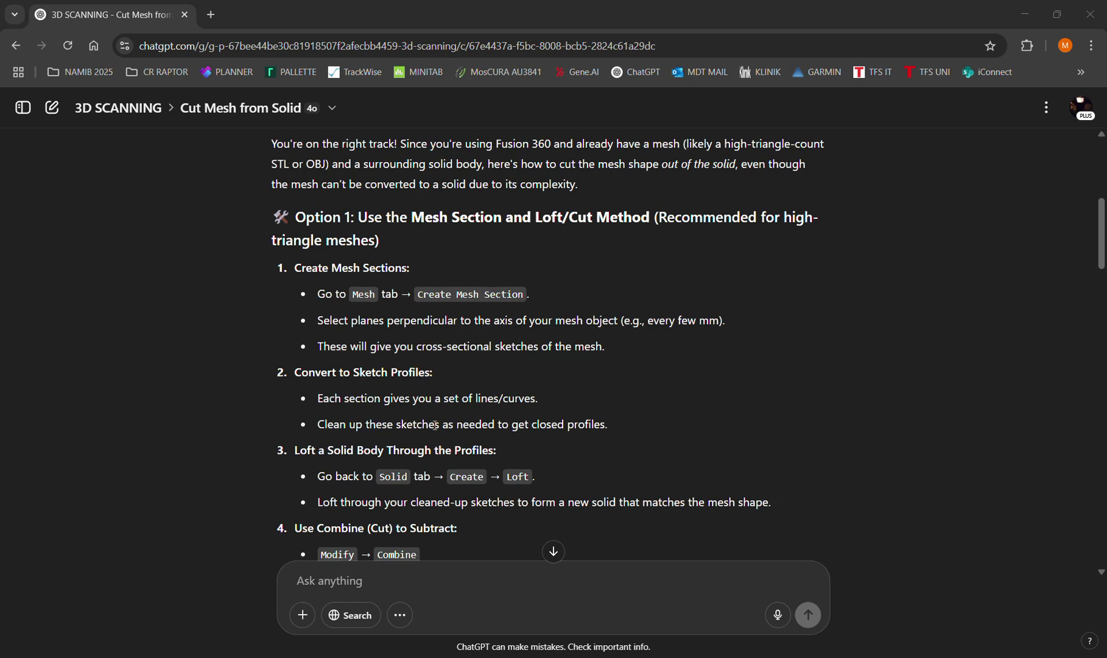
scroll(603, 453, down, 6)
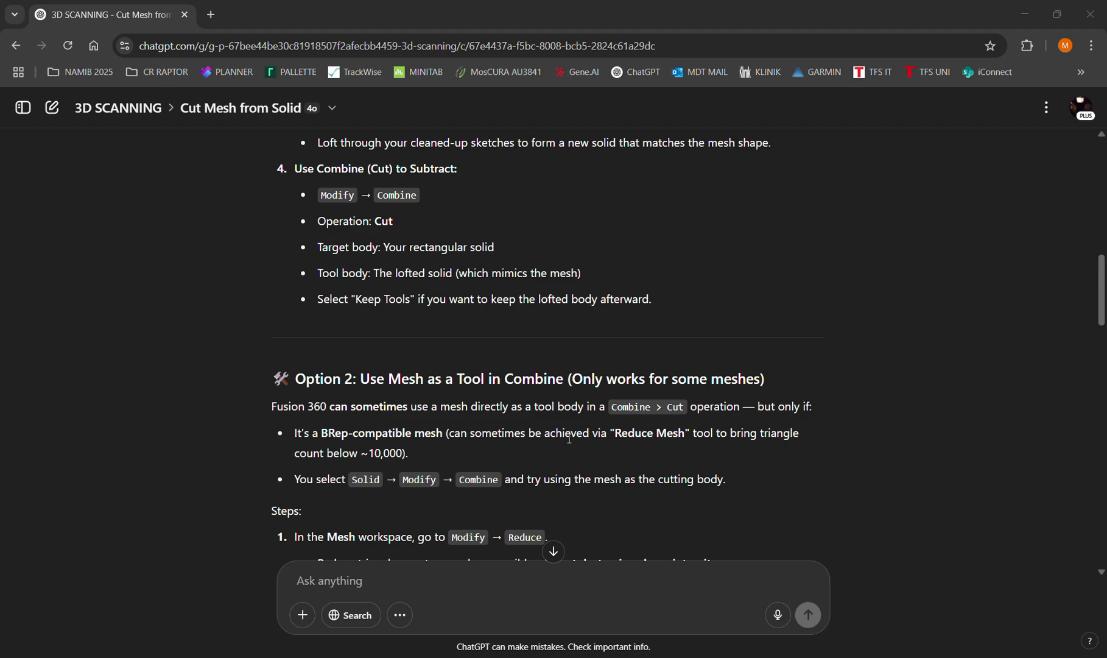
scroll(569, 439, down, 4)
scroll(569, 439, up, 10)
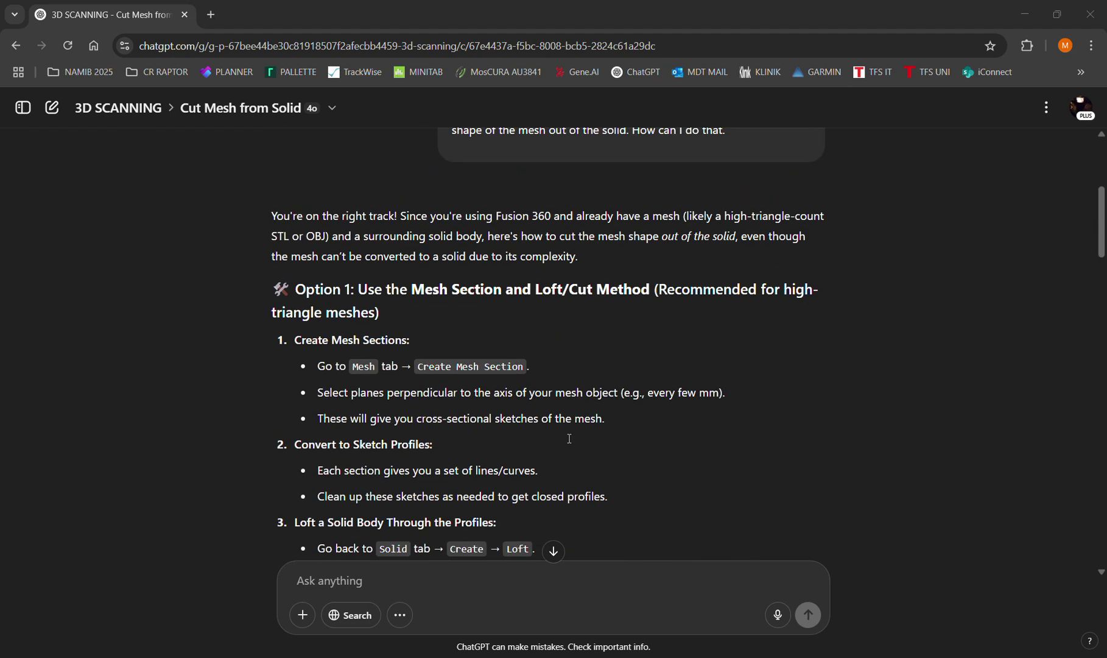
scroll(569, 438, down, 12)
scroll(569, 438, down, 7)
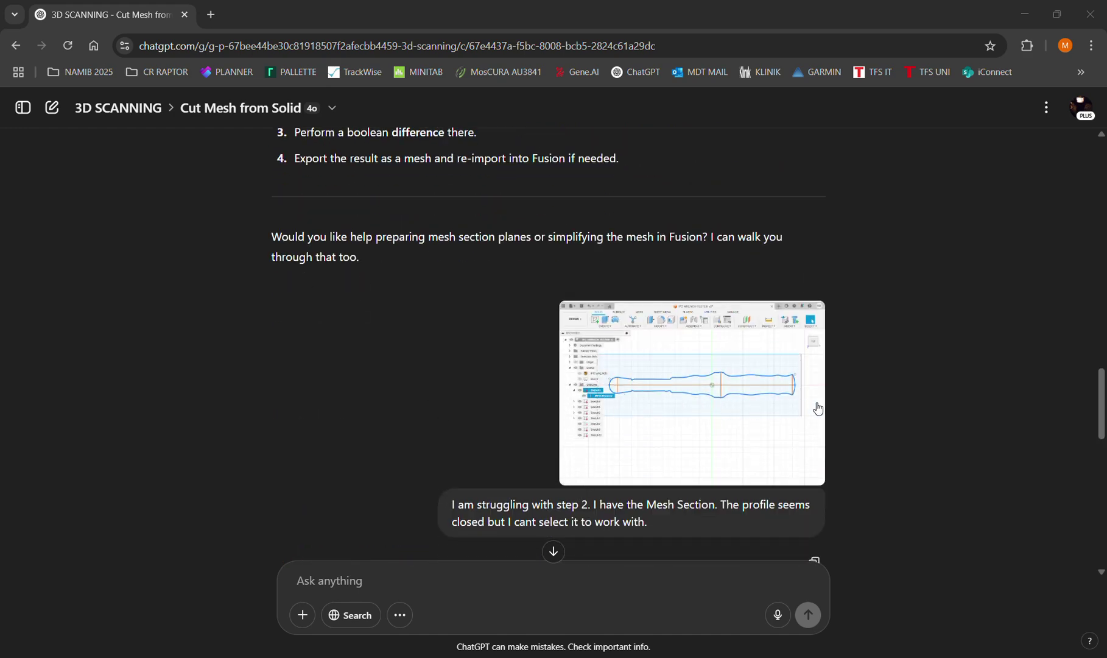
scroll(853, 475, down, 1)
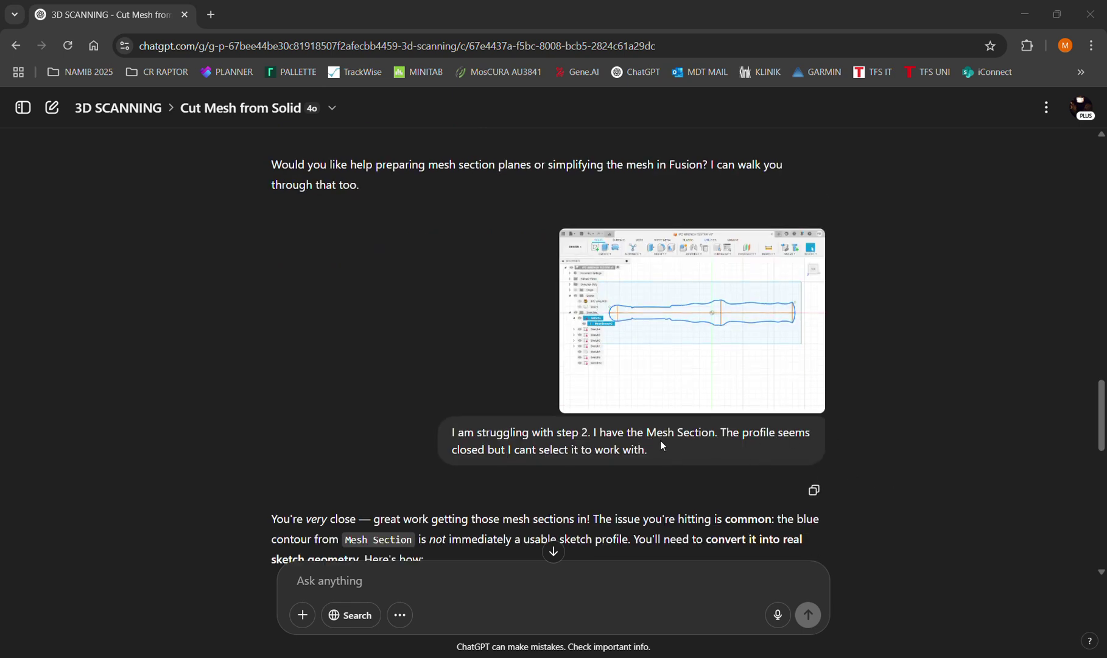
scroll(710, 390, down, 3)
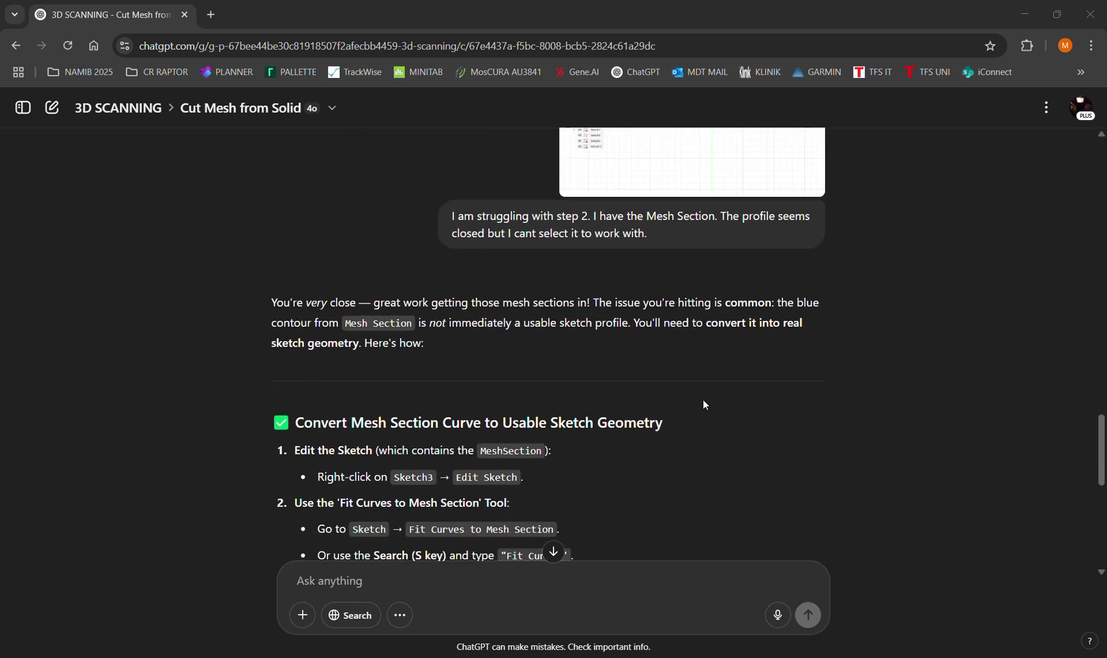
scroll(704, 403, down, 2)
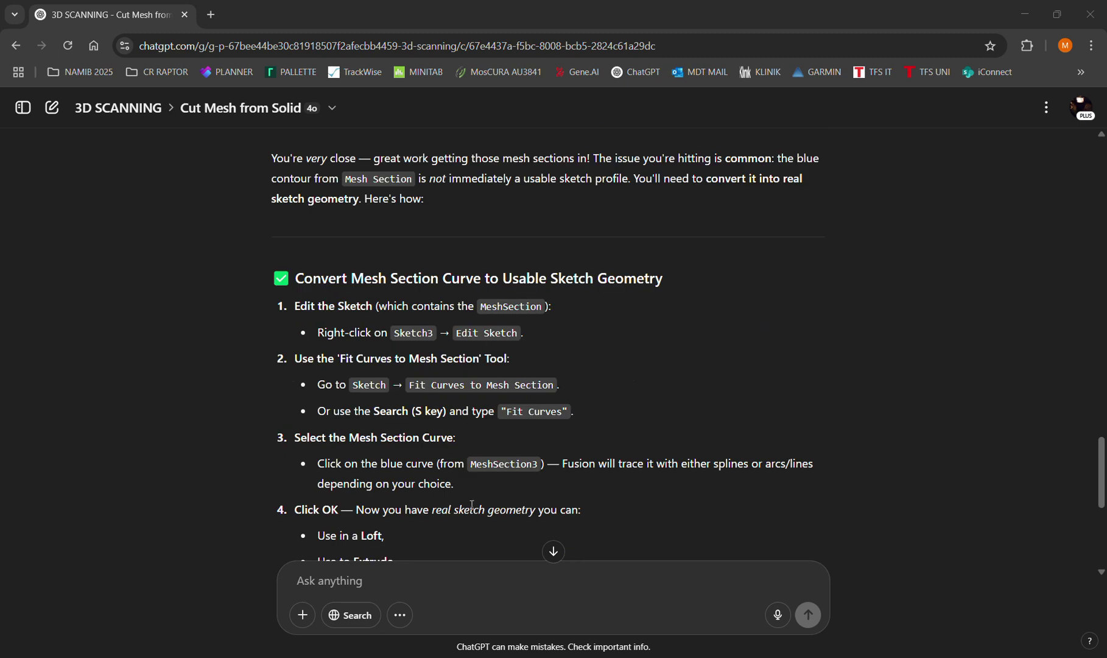
scroll(633, 522, down, 2)
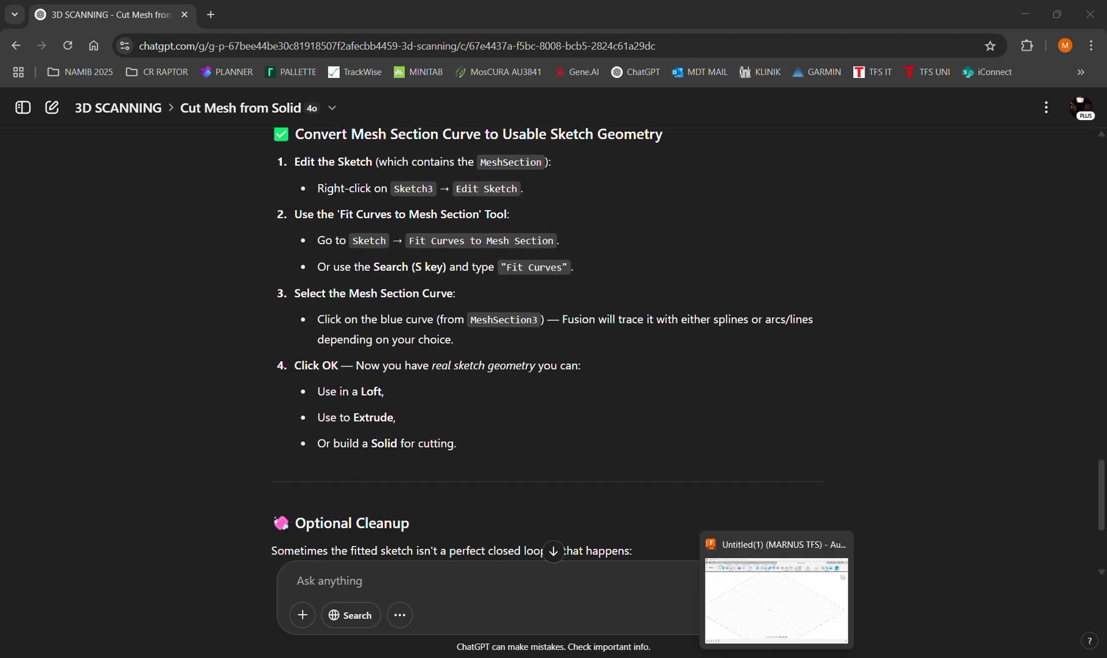
Insert the IPC WRENCH mesh file from this computer into the Fusion design in millimetres.
click(786, 603)
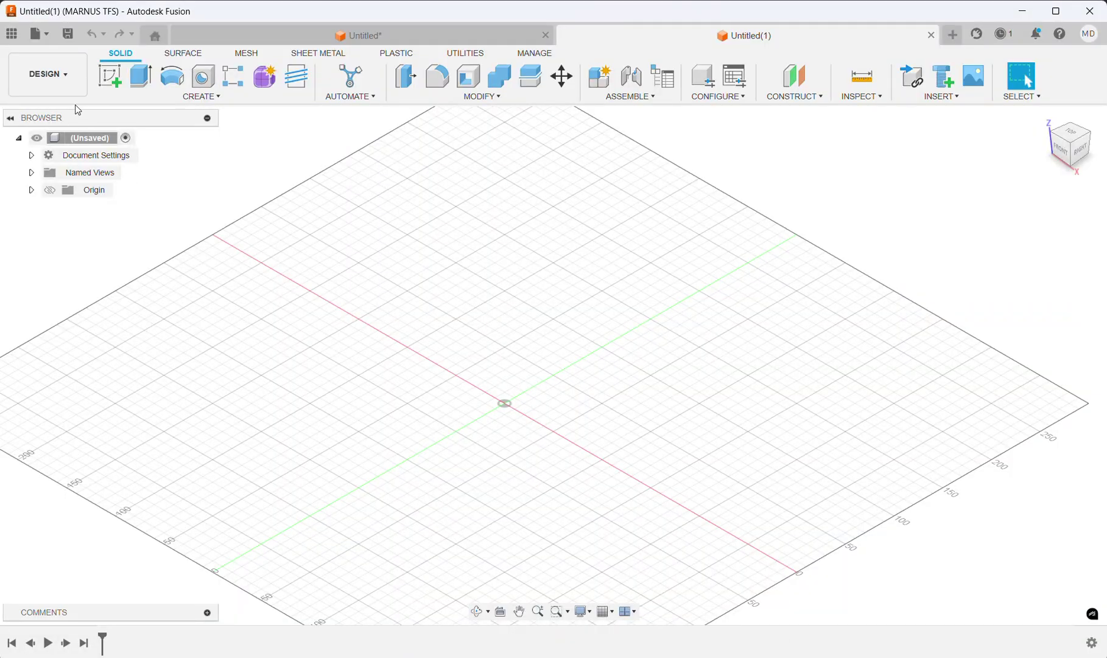
click(47, 36)
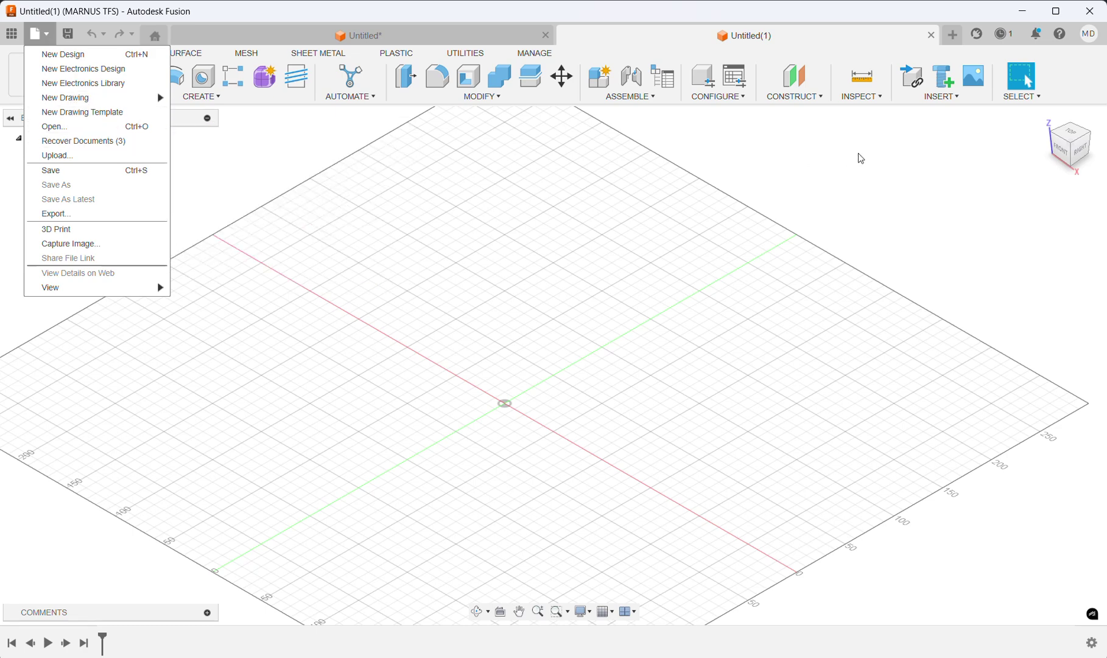
click(955, 97)
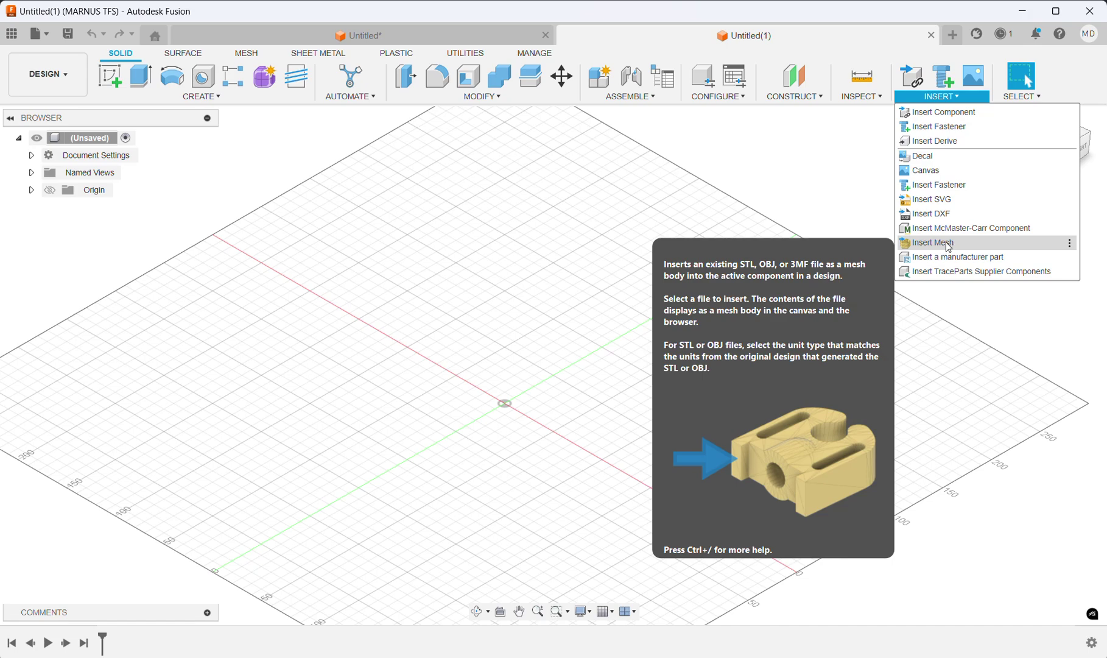
click(946, 242)
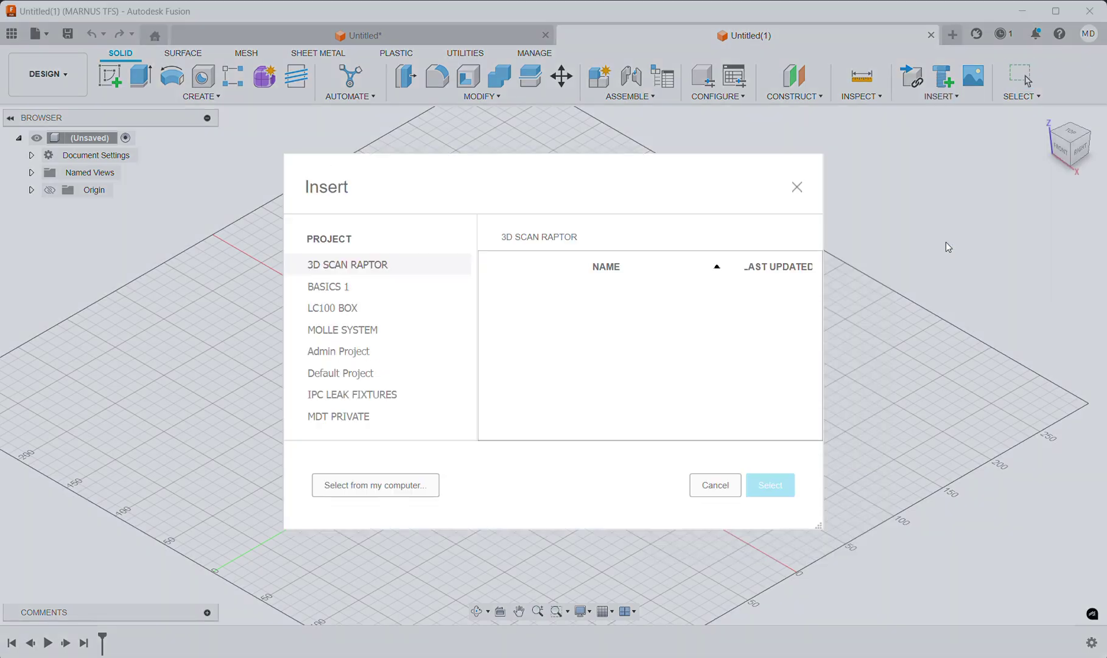
click(399, 491)
click(280, 280)
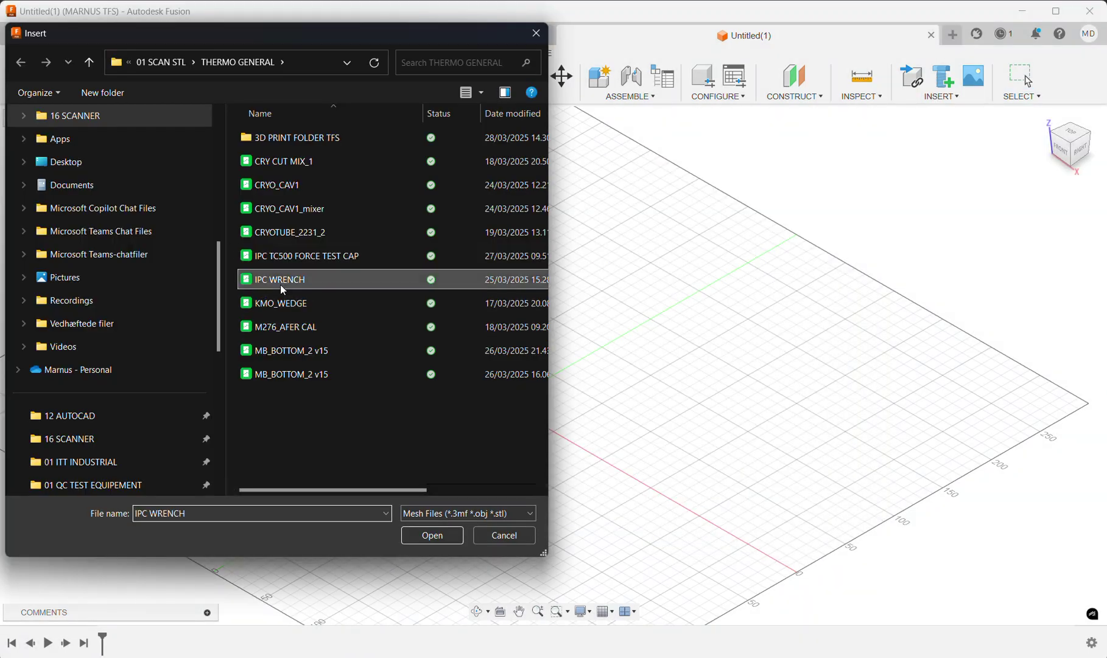
click(446, 541)
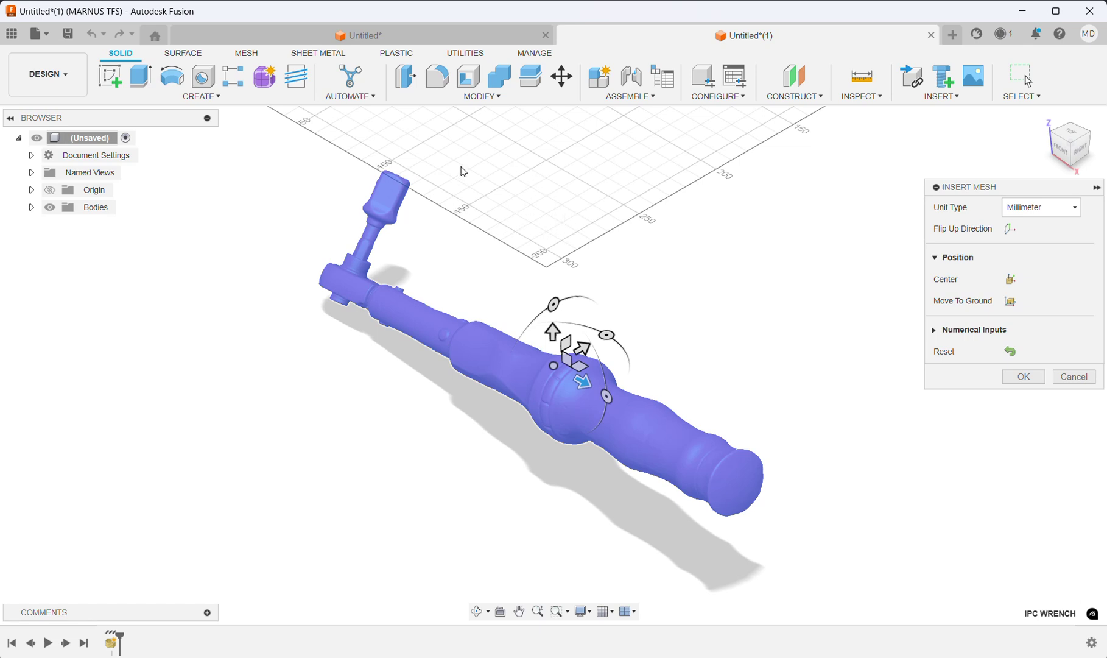
Centre the wrench mesh on the origin, level it along X in the front view, and confirm placement.
click(1011, 281)
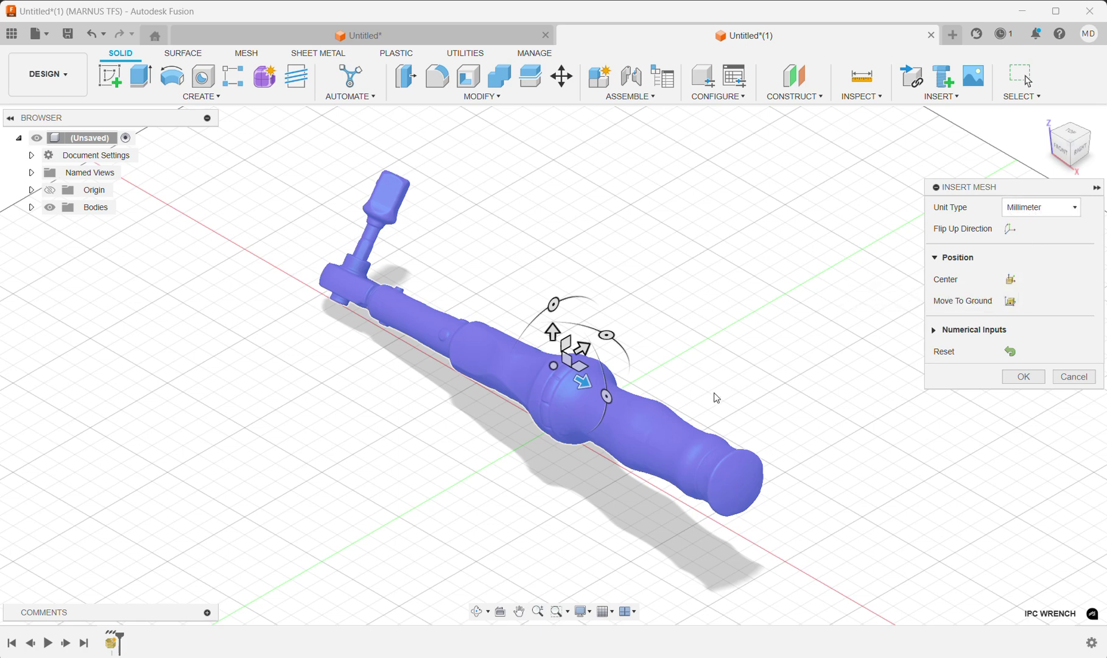
drag(554, 303, 531, 323)
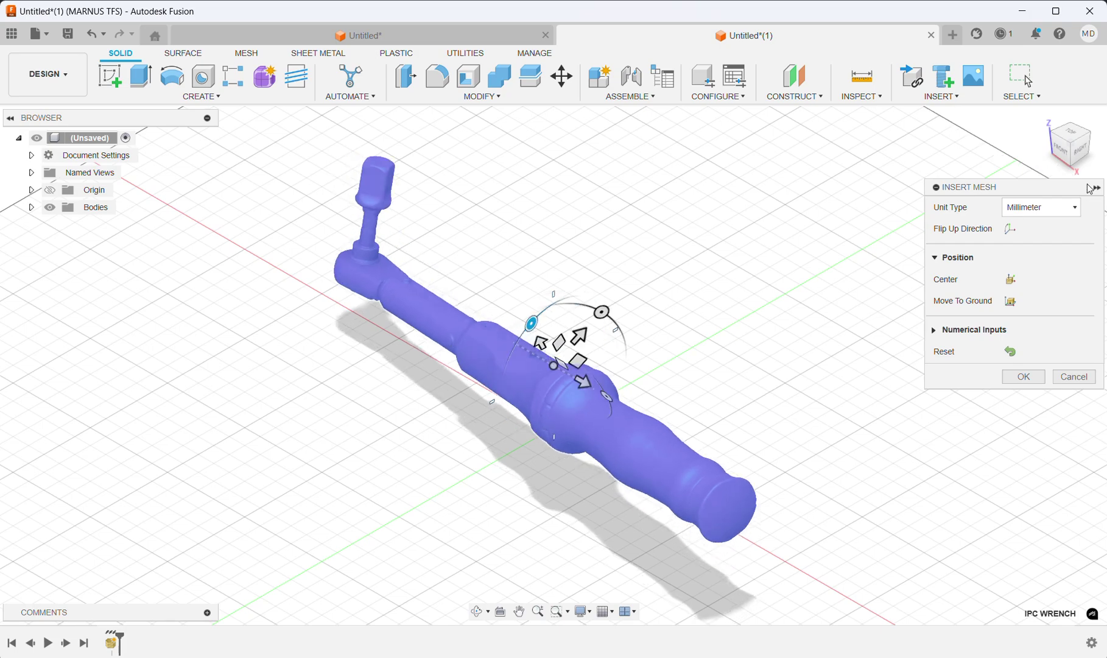
click(1063, 152)
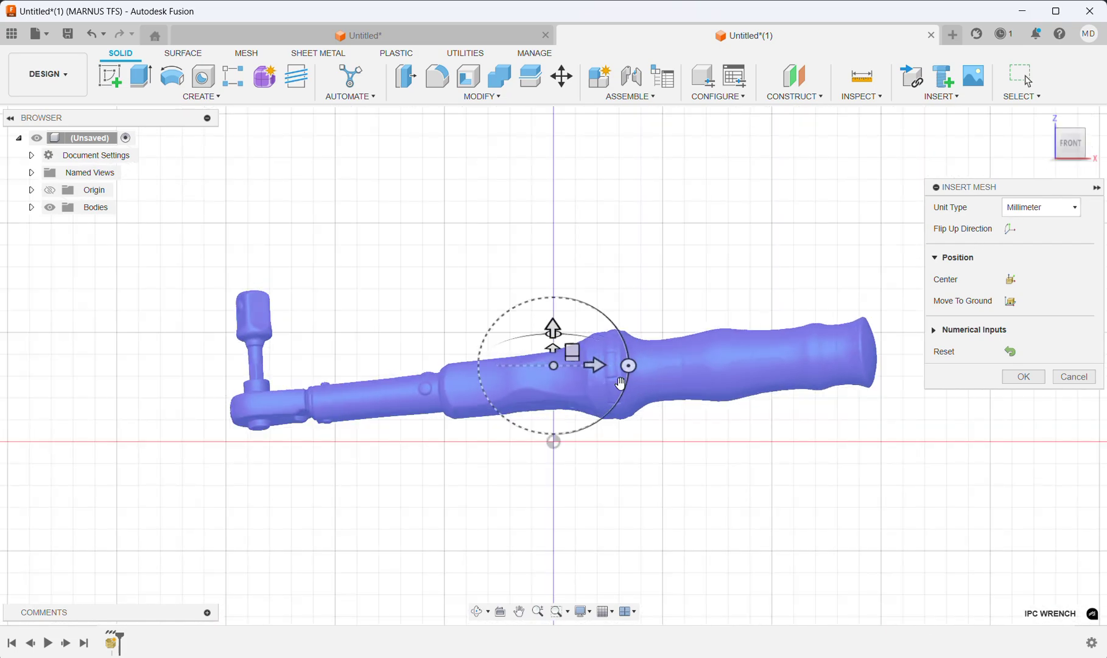
drag(628, 365, 633, 373)
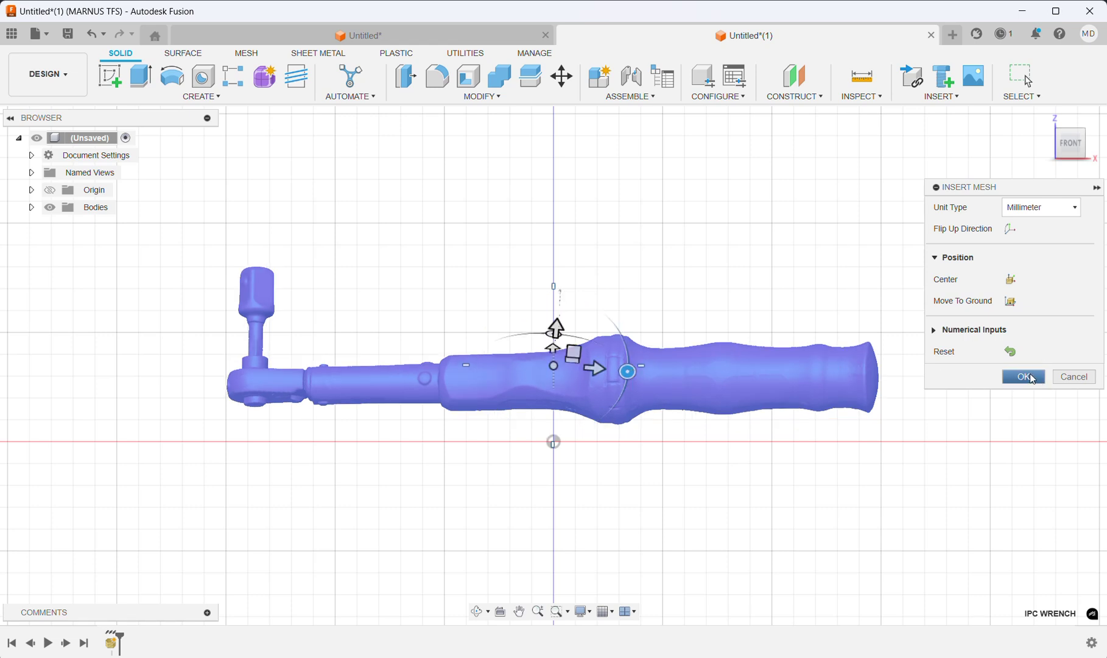
click(1036, 380)
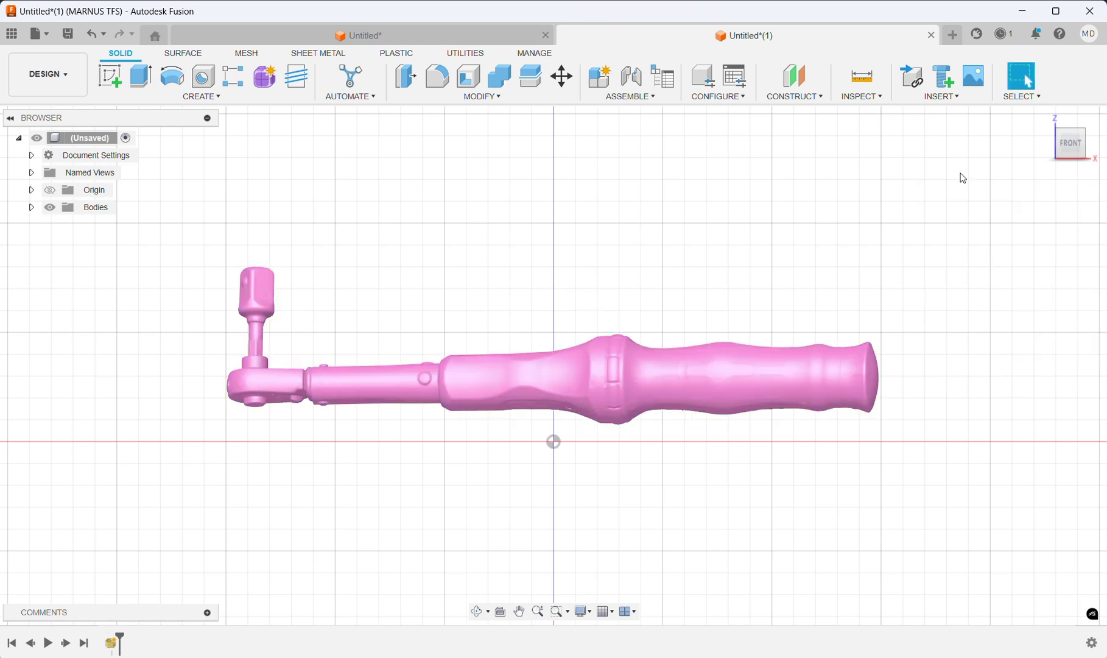
click(1069, 139)
shift+middle_drag(553, 365, 555, 365)
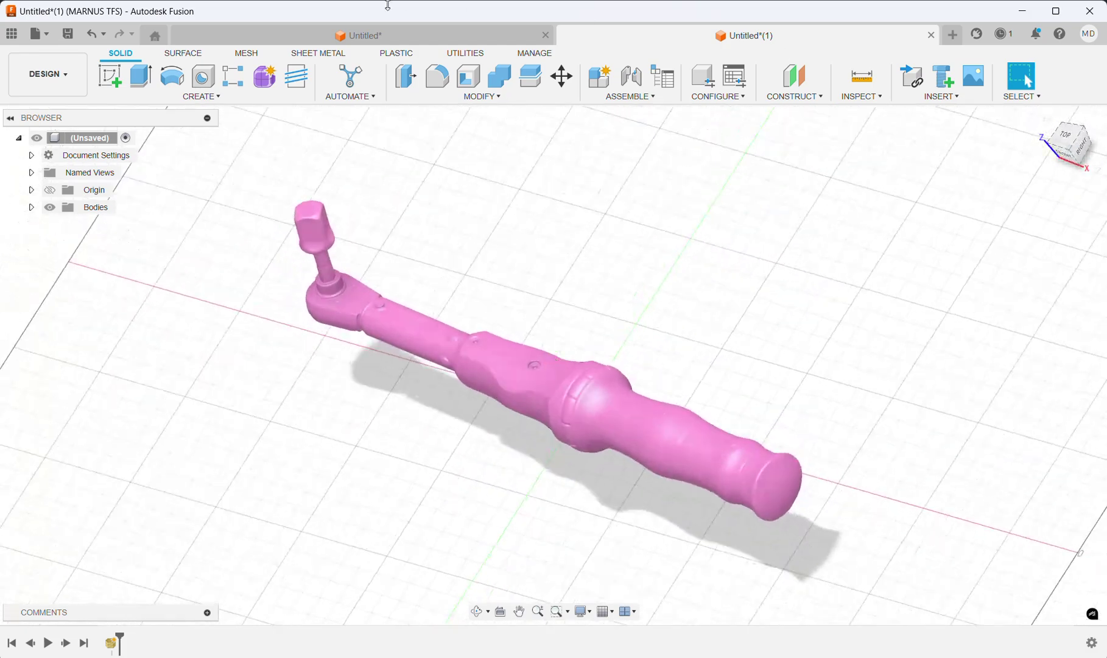
Move the wrench mesh body, rotating it about the Z axis by about 10 degrees.
click(252, 58)
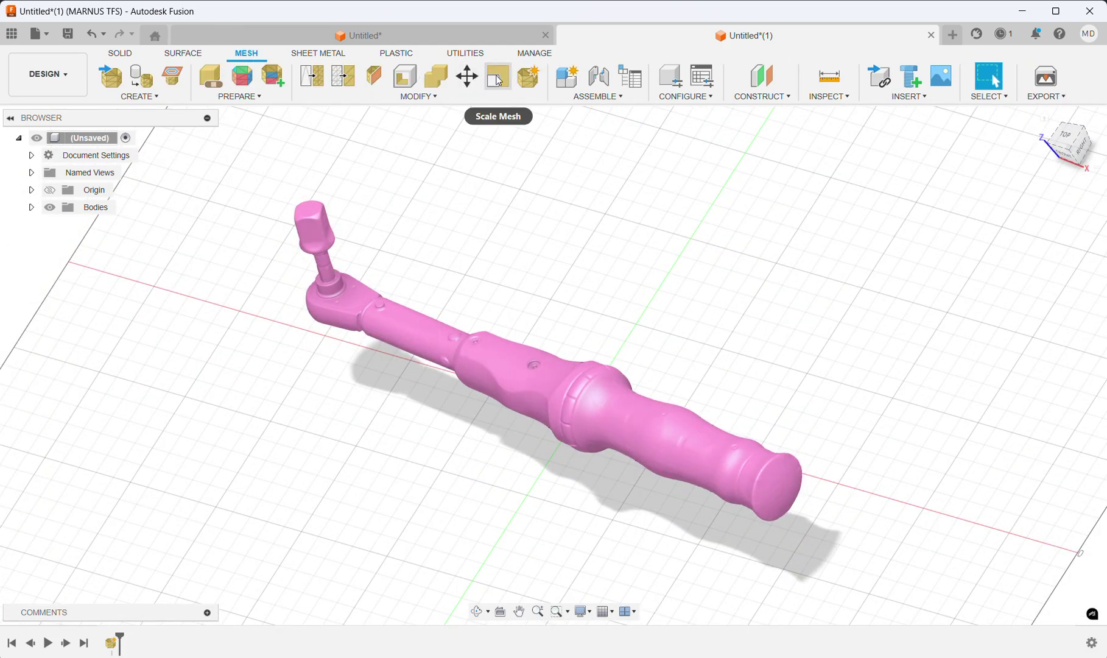
click(467, 76)
click(600, 410)
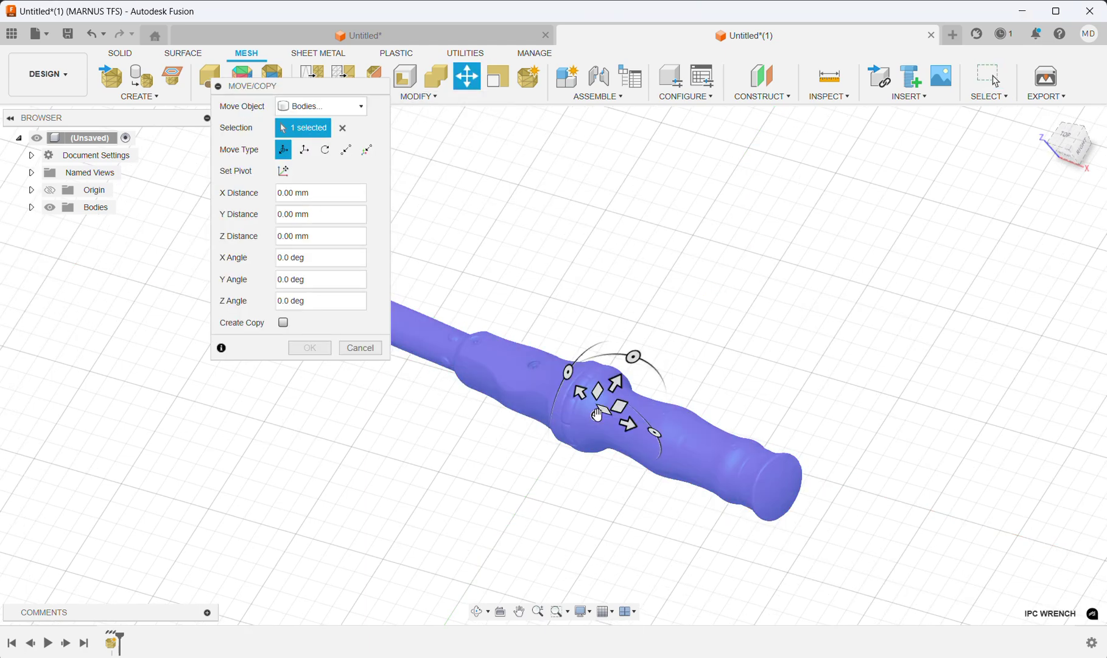
click(1068, 139)
drag(713, 382, 697, 374)
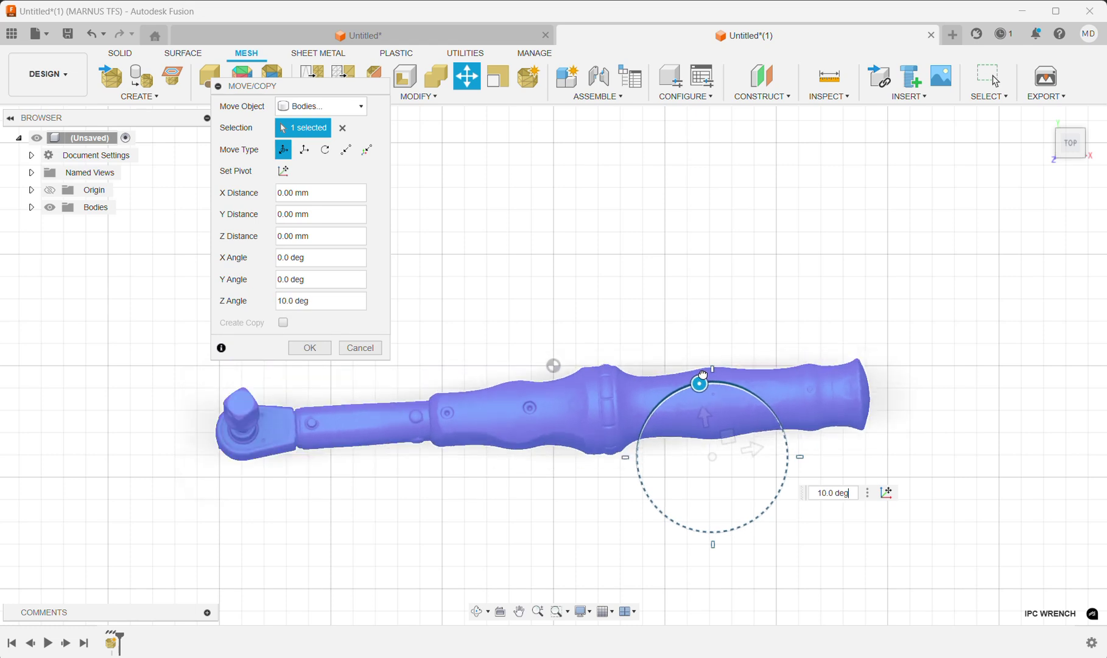
drag(702, 375, 710, 377)
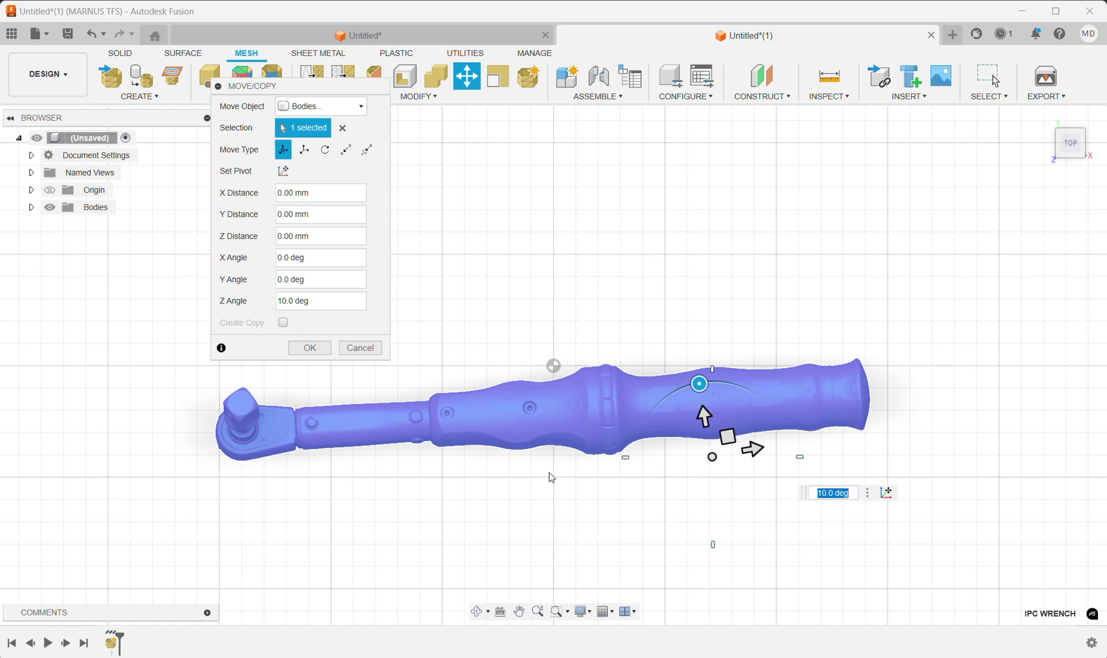
Check the rotation from front and side views, then cancel the Move/Copy.
drag(1065, 143, 1085, 184)
click(1077, 157)
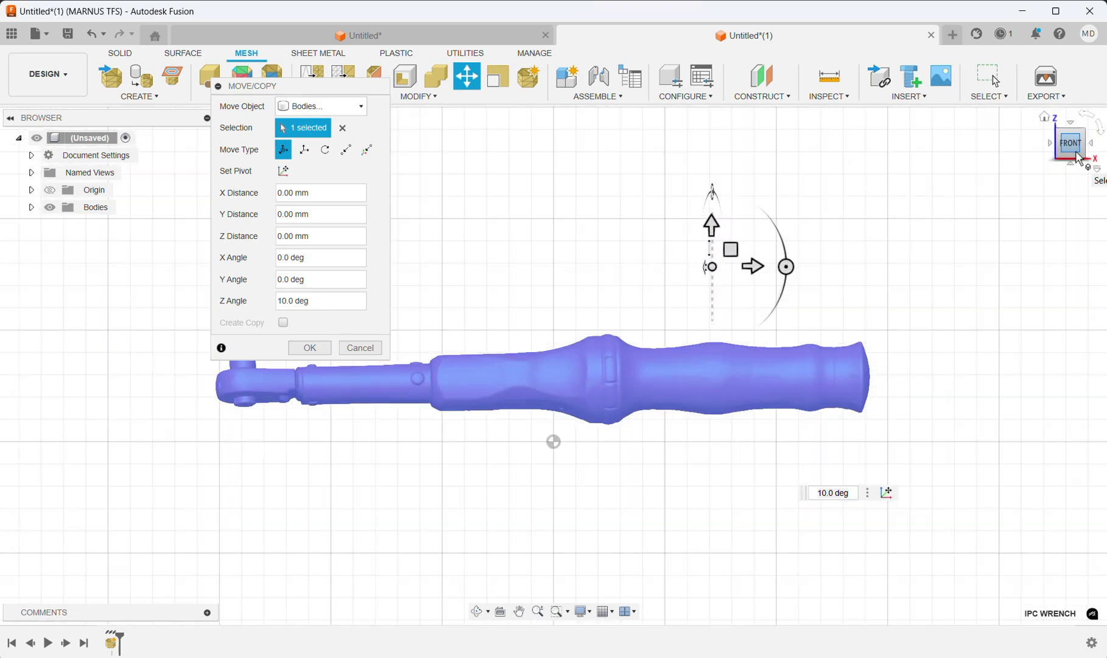
drag(1069, 149, 1044, 171)
click(1056, 155)
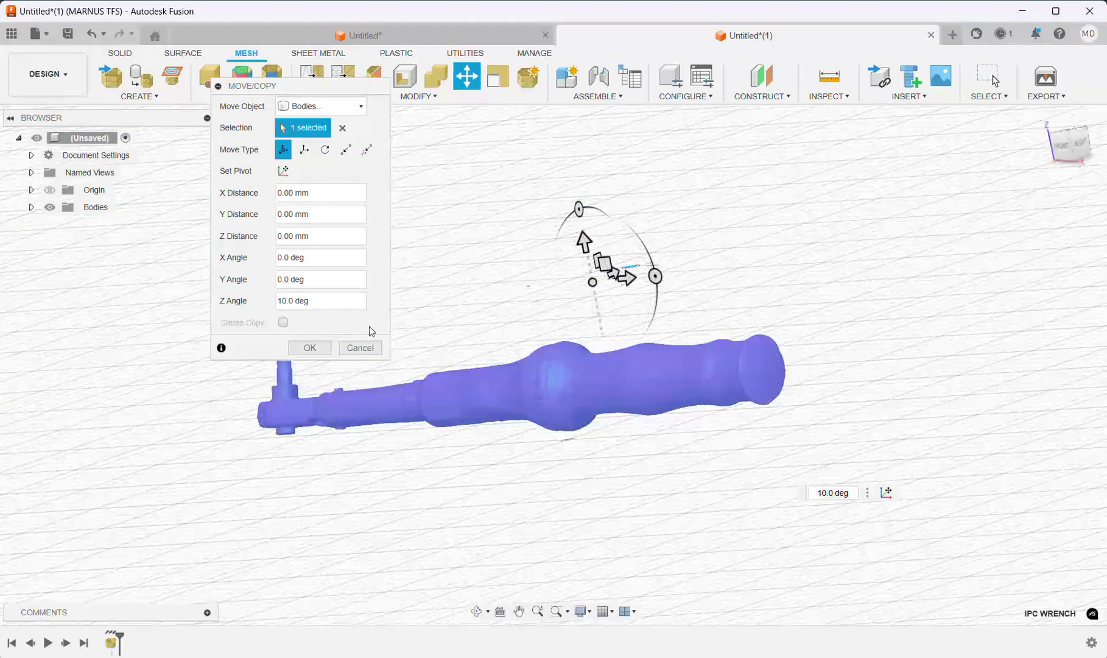
click(376, 350)
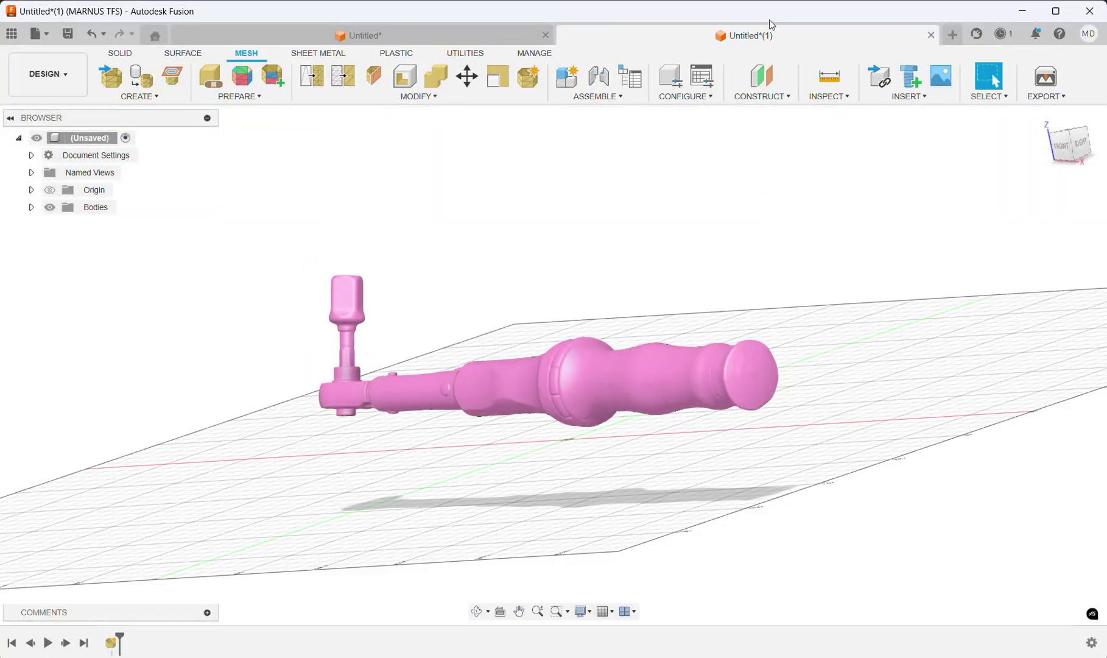
Switch to the Untitled* design, view the wrench from a slightly tilted top, and show the MESH tools.
click(372, 41)
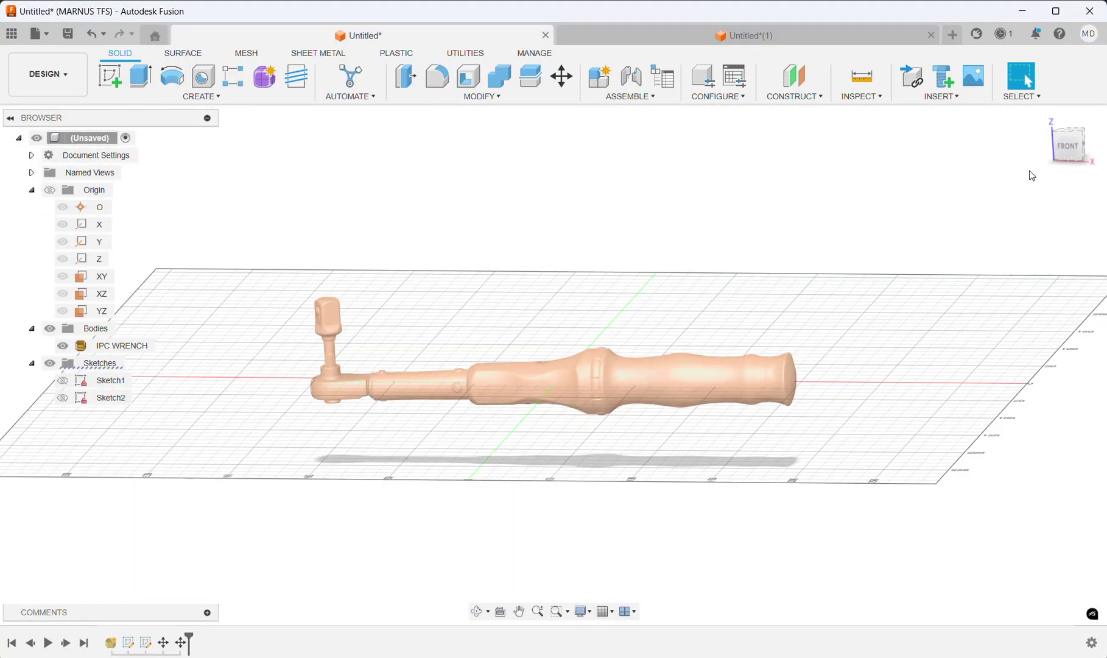
click(1070, 132)
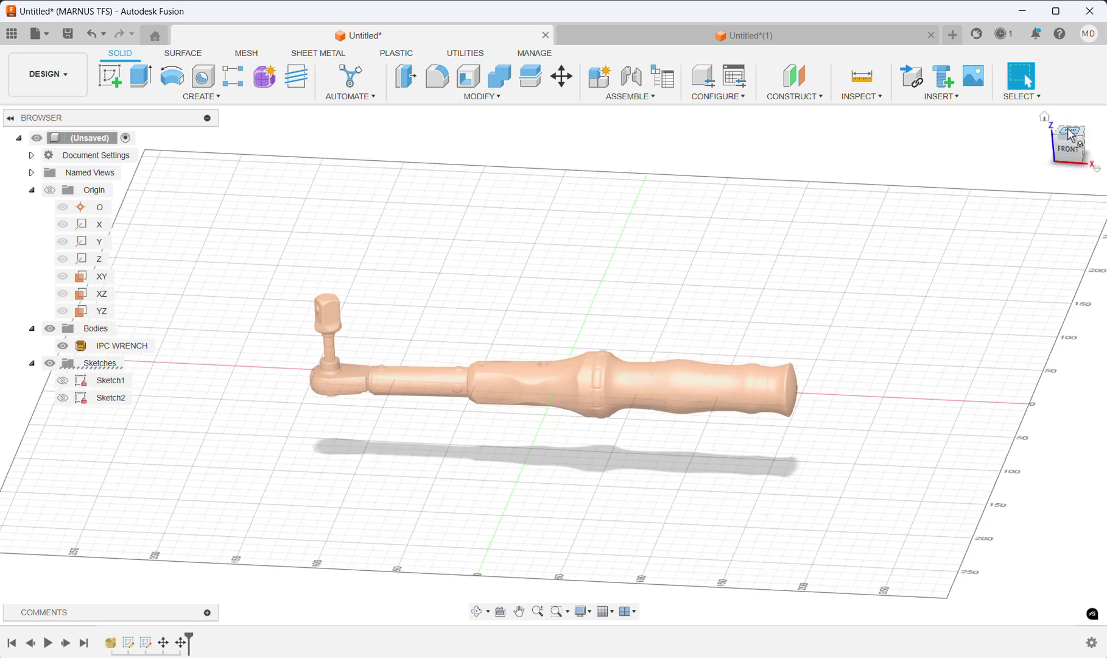
click(1068, 129)
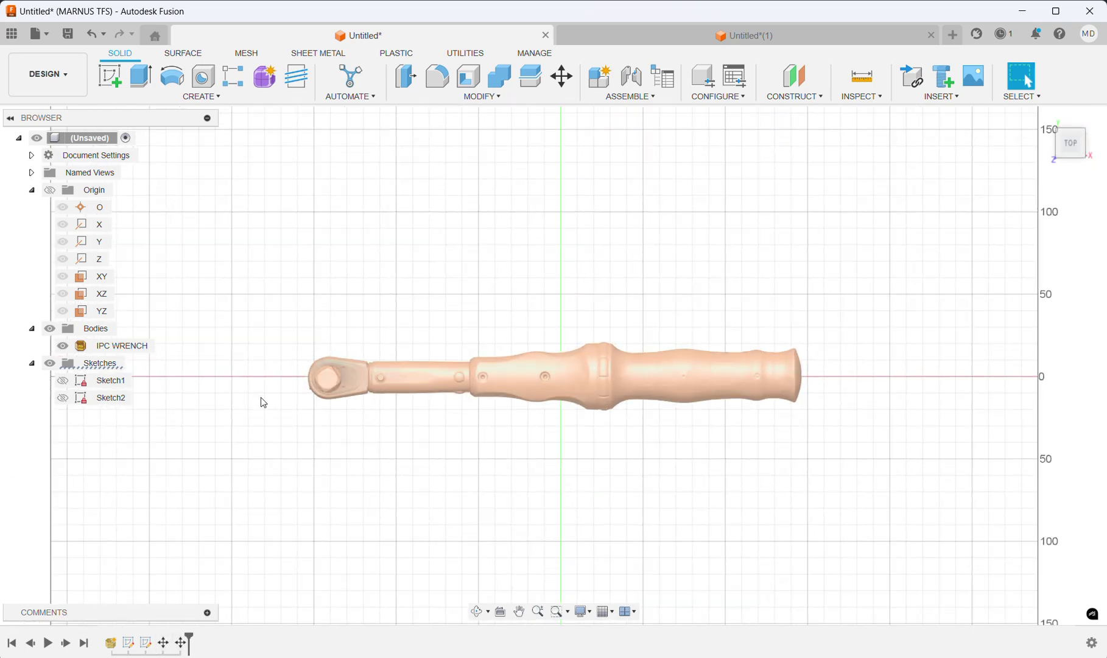
click(510, 397)
click(843, 393)
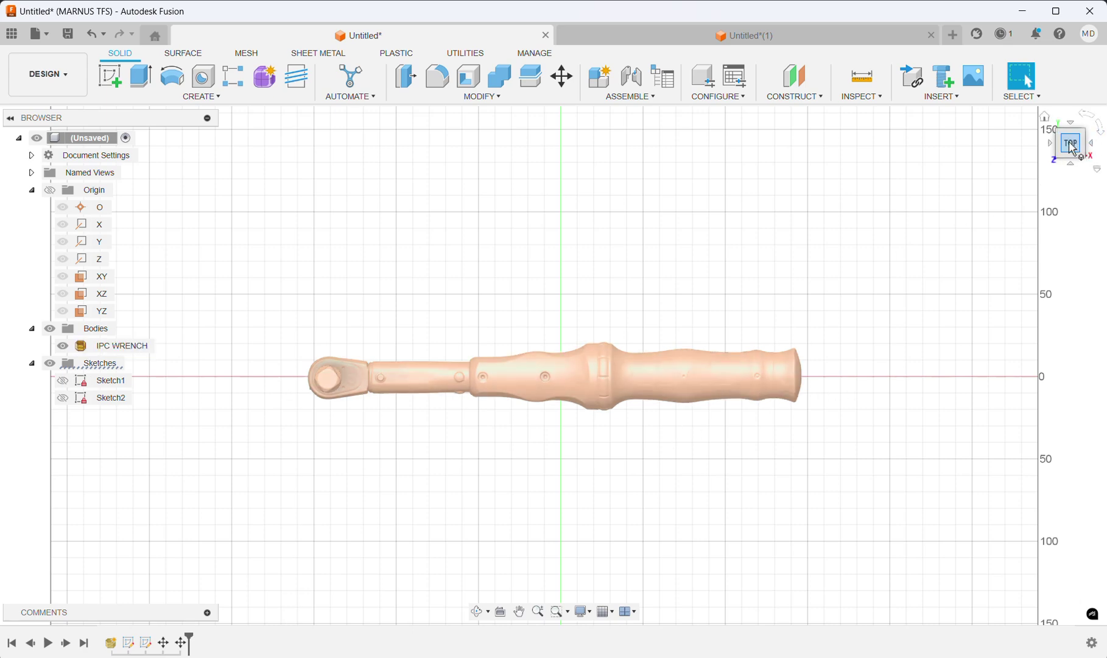
mouse_move(1067, 139)
mouse_down()
mouse_move(1058, 126)
mouse_move(1075, 149)
mouse_up()
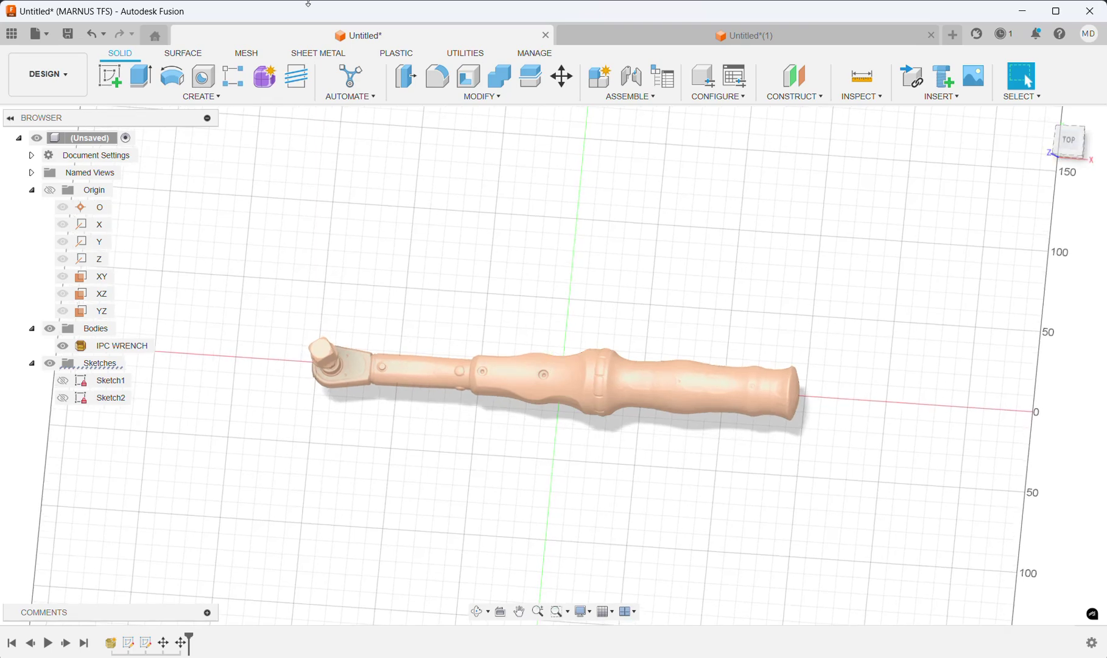
click(257, 56)
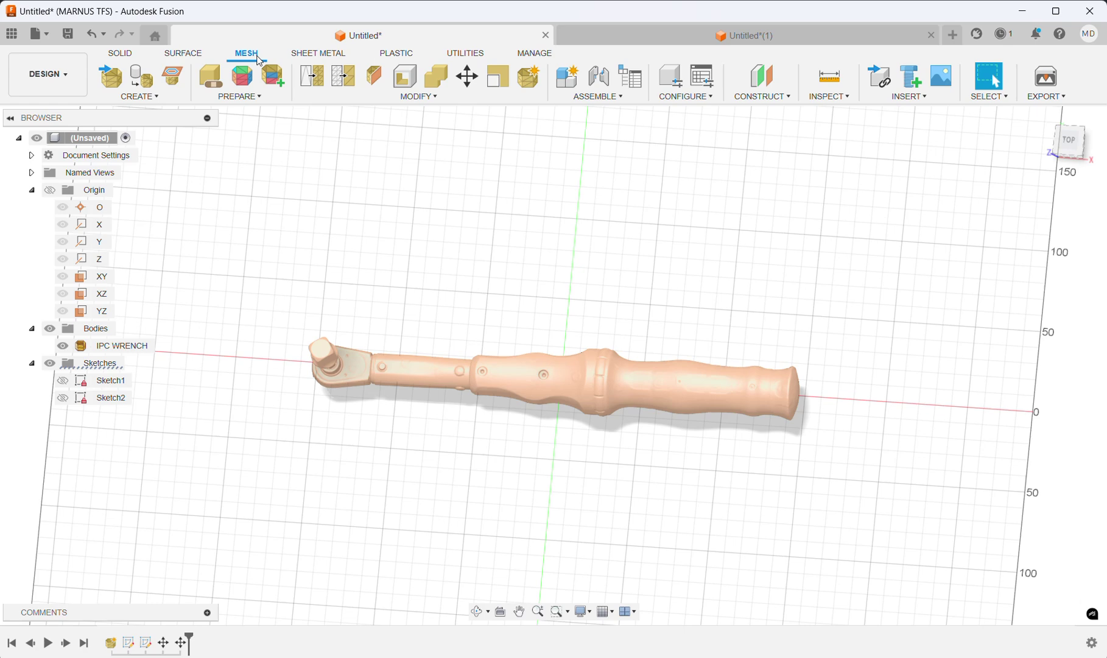
Start a mesh section sketch with IPC WRENCH as the body and XZ as the section plane.
click(173, 77)
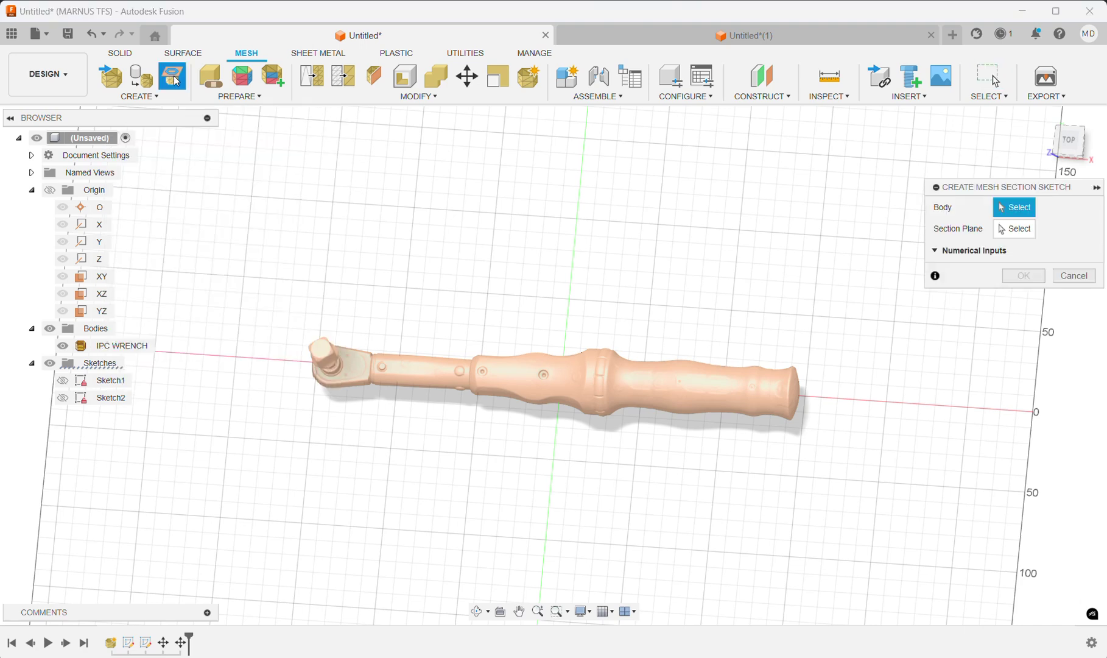
click(620, 401)
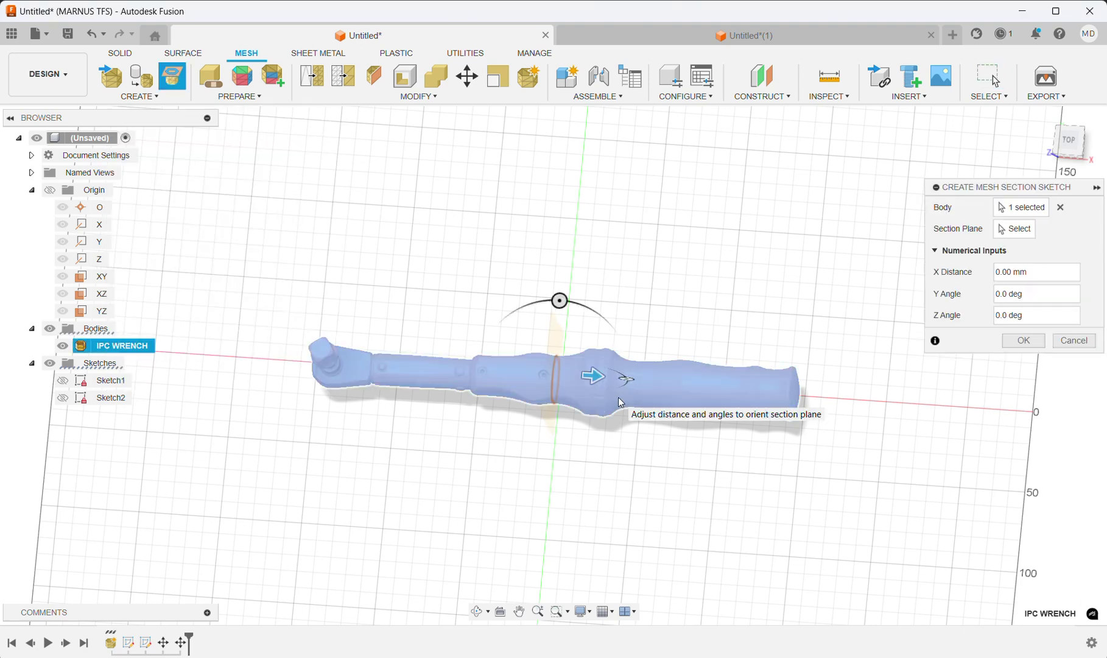
click(1070, 151)
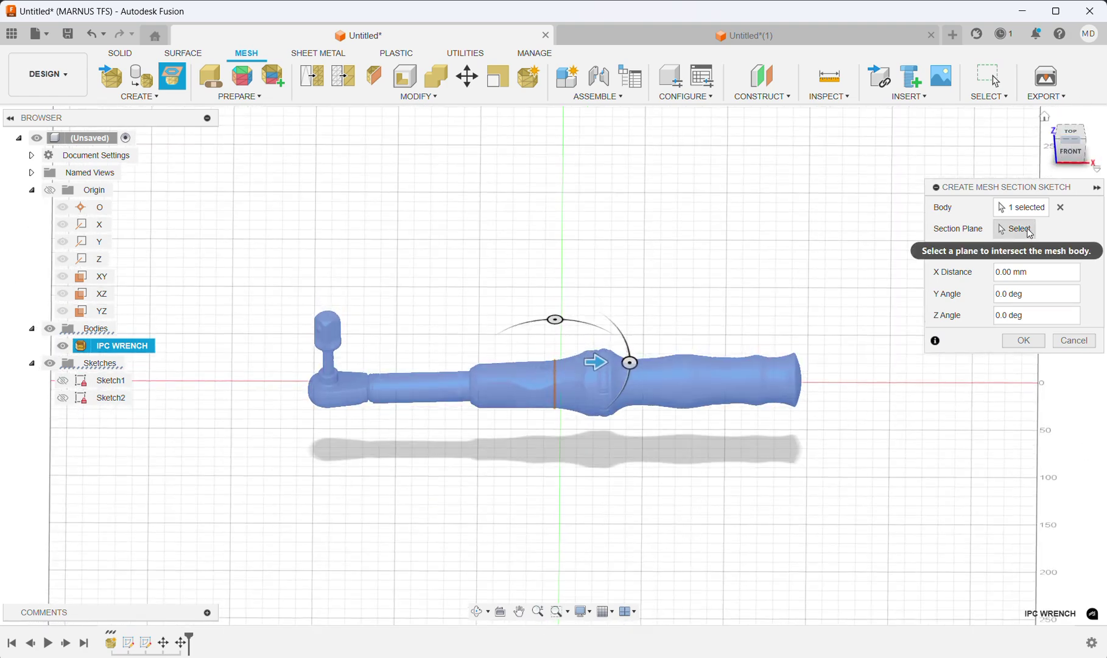
click(1029, 233)
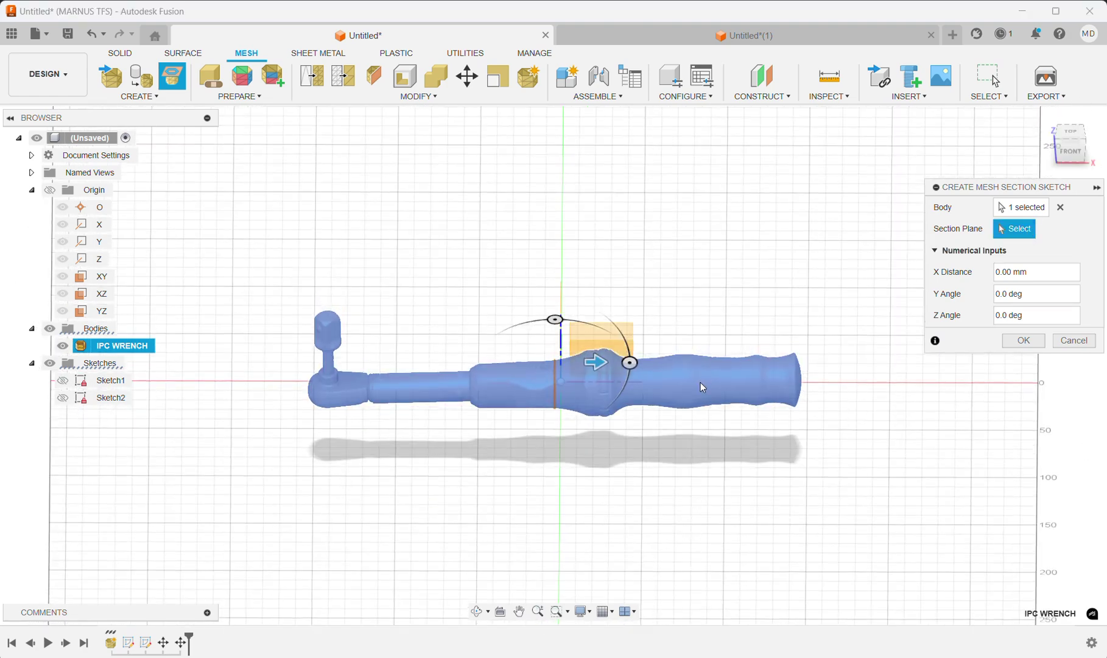
click(611, 342)
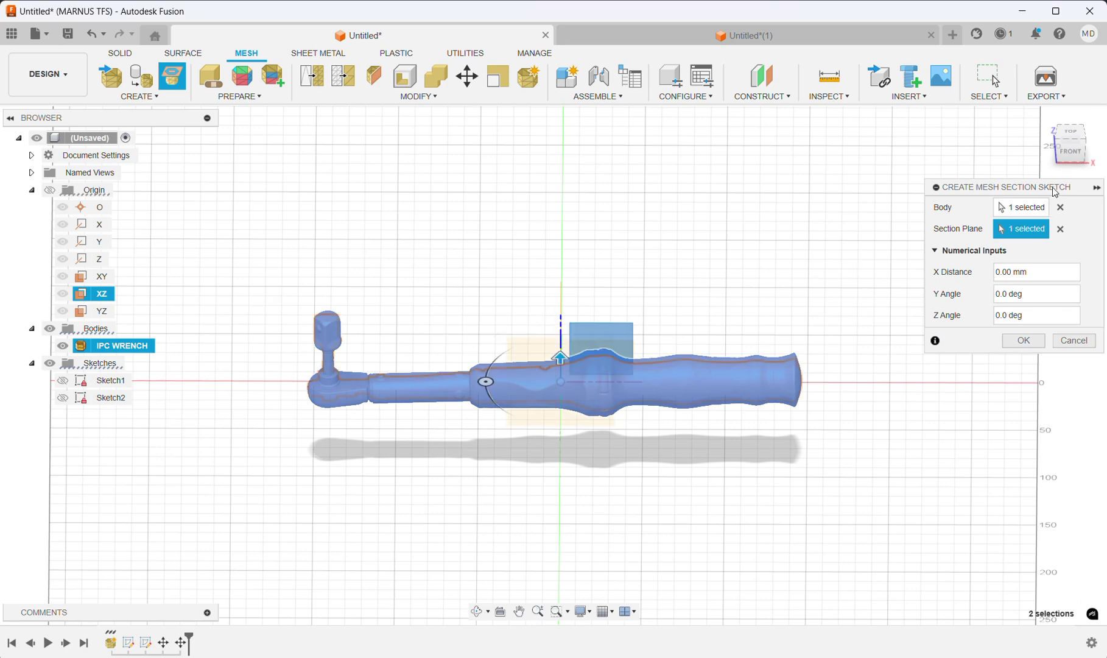
Edit the section's X Distance value, entering 5.
click(1079, 160)
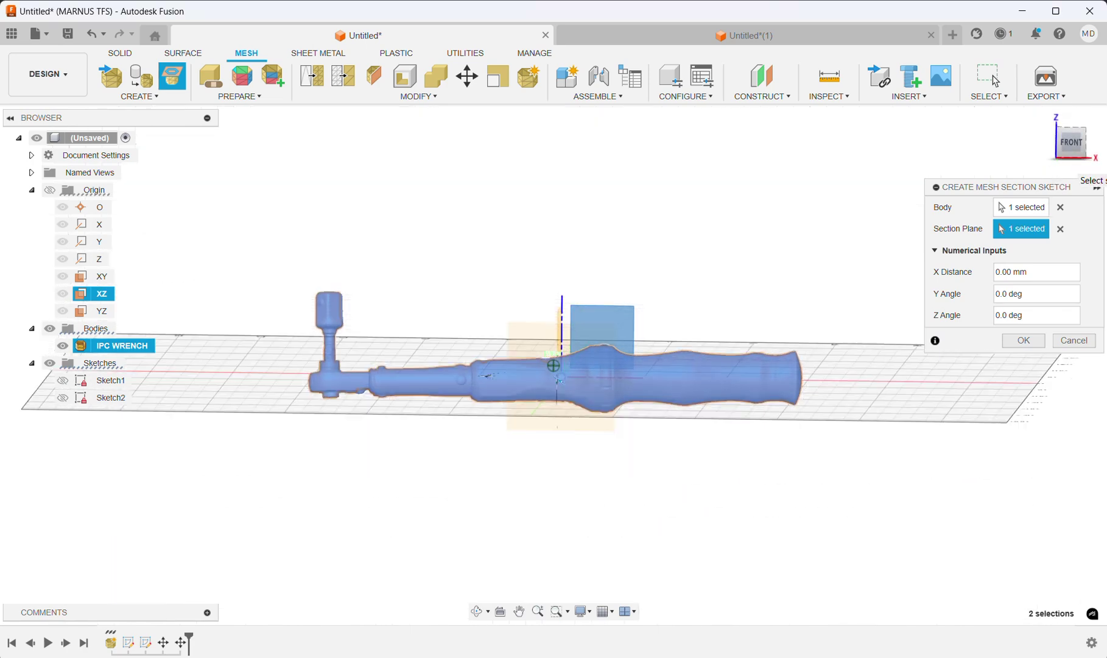
shift+middle_drag(559, 379, 560, 362)
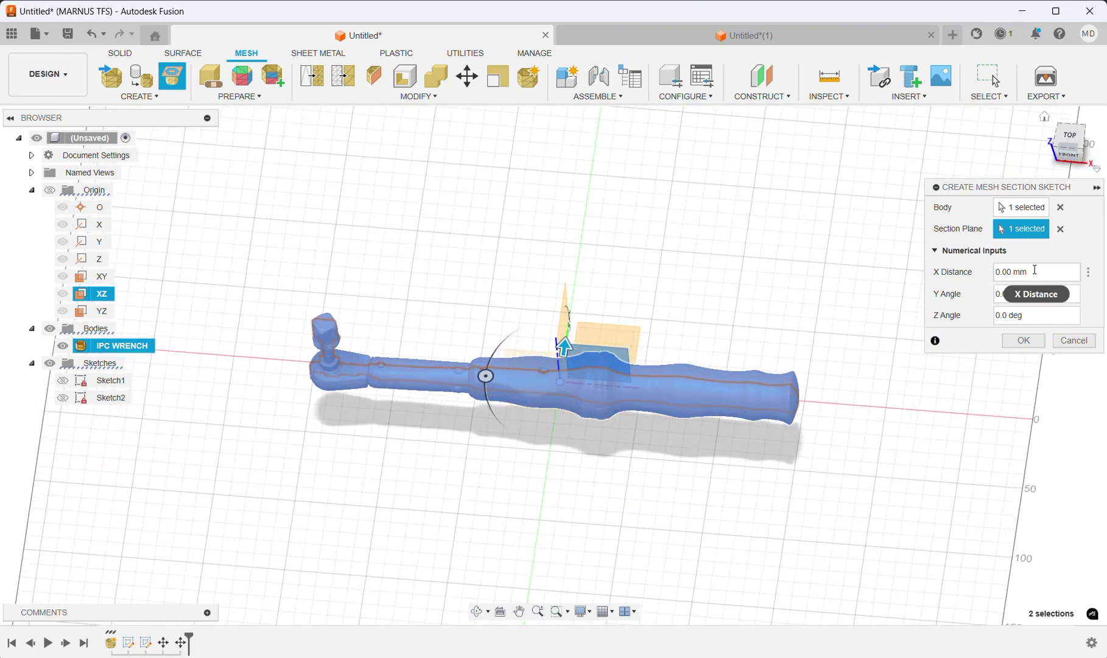
click(1023, 269)
click(1070, 134)
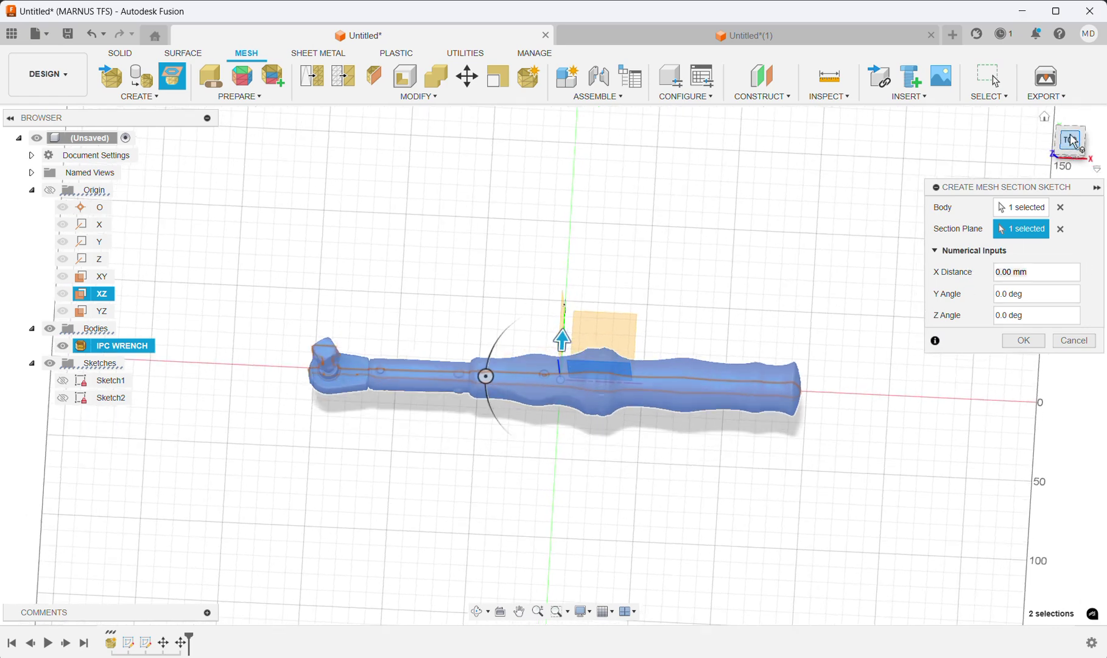
click(1027, 270)
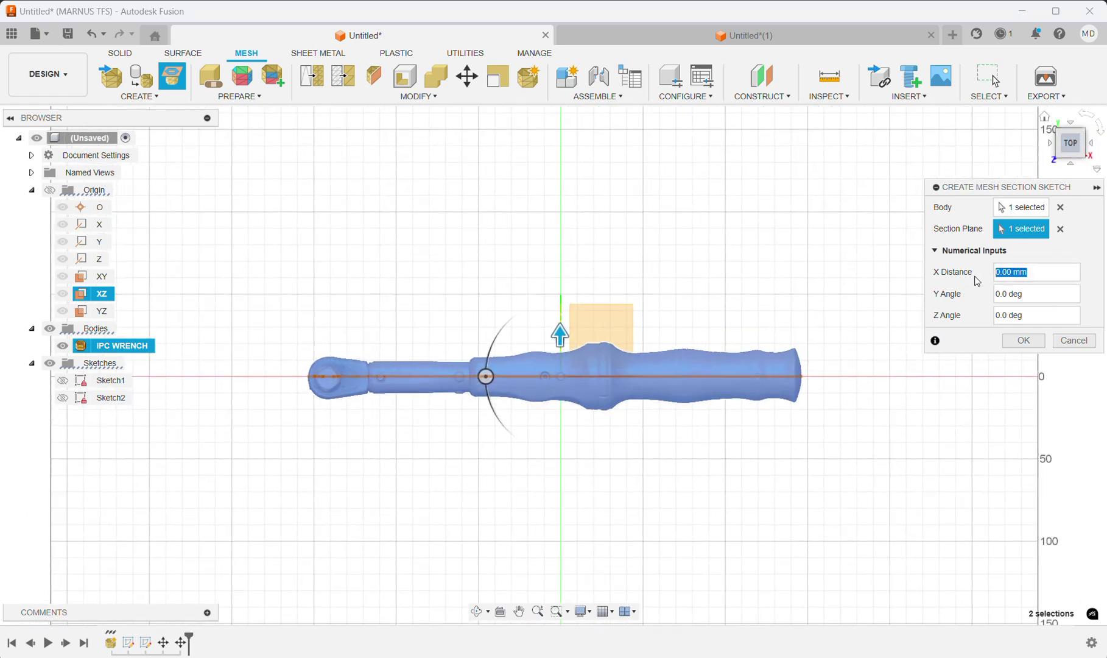
text(5)
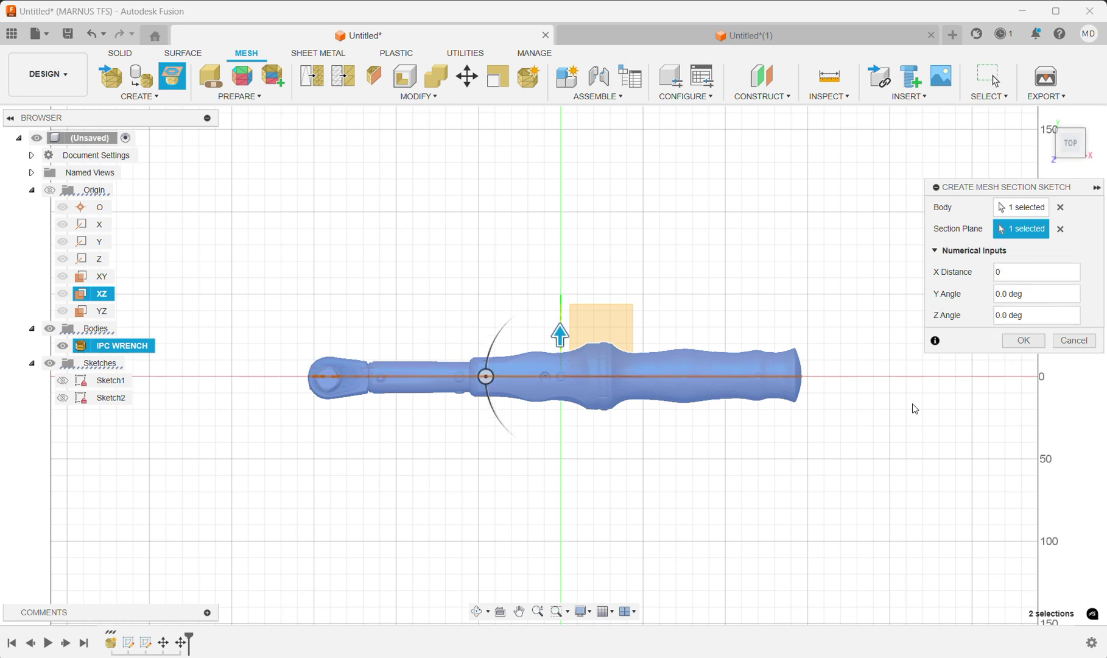
Create the section sketch, hide the IPC WRENCH body, and expand Sketch7 to reveal MeshSection7.
click(1023, 341)
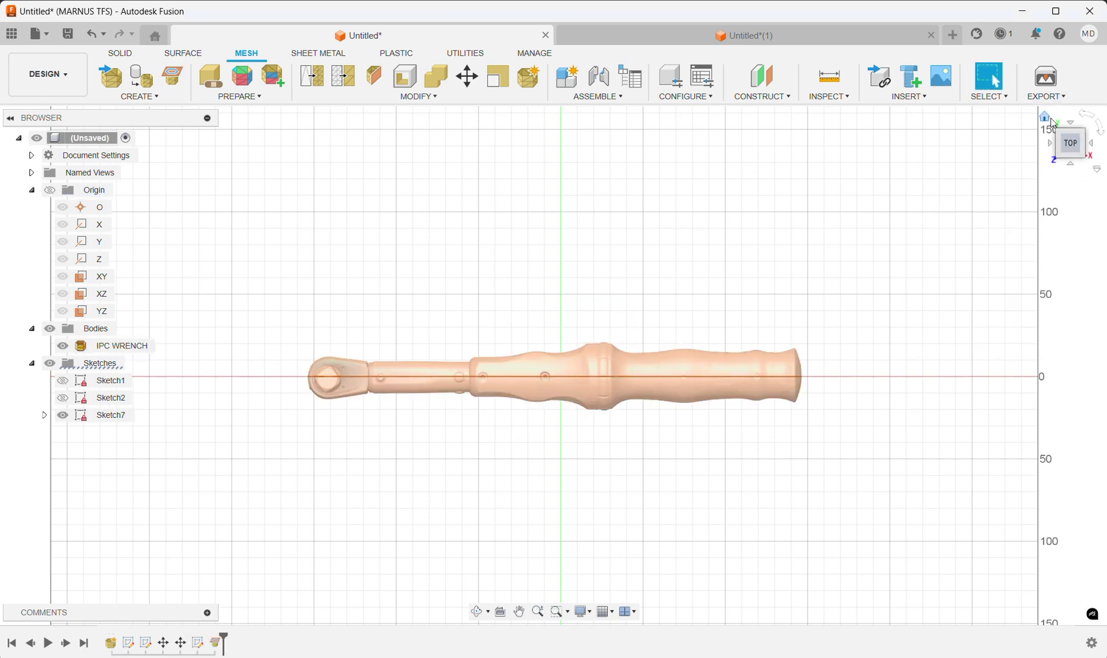
click(1046, 117)
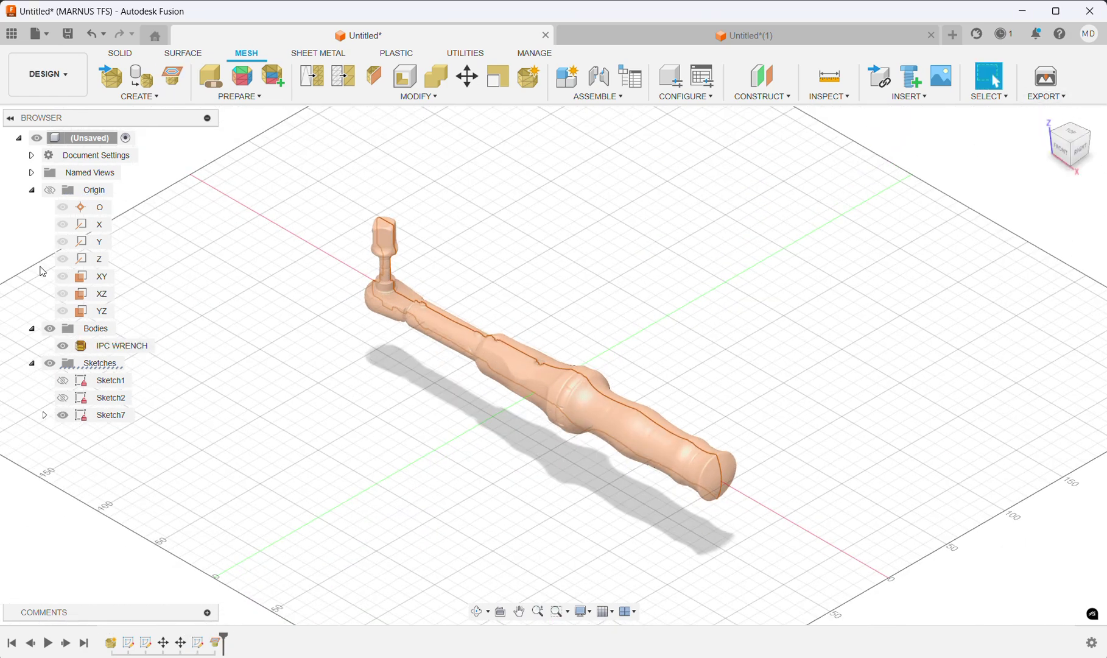
click(63, 345)
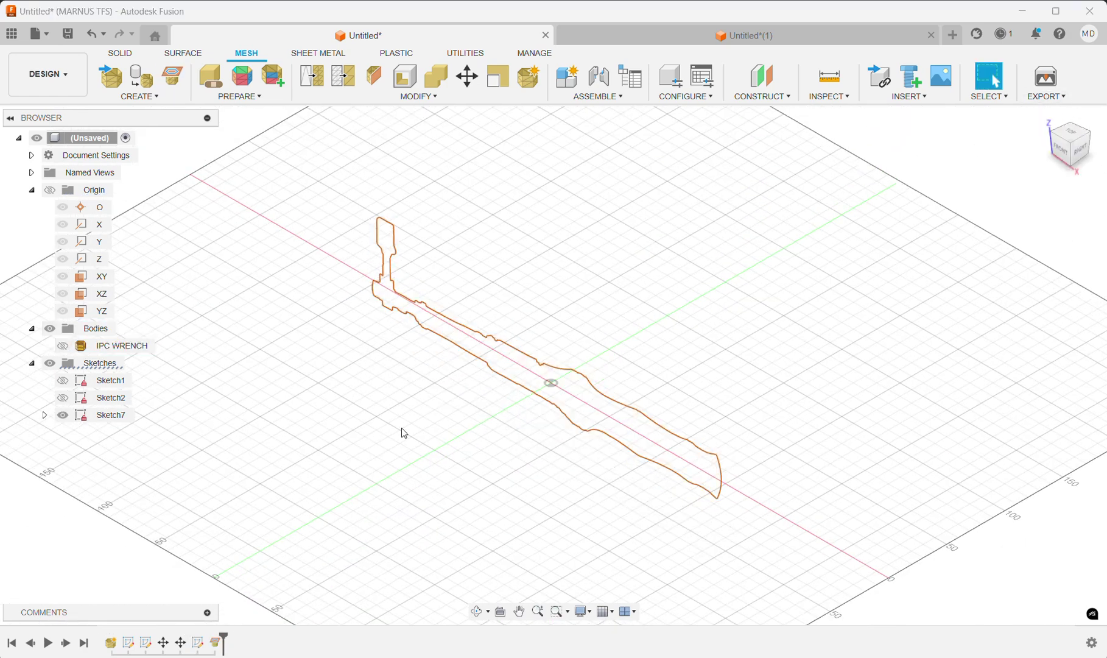
drag(1066, 147, 1057, 135)
shift+middle_drag(553, 366, 492, 416)
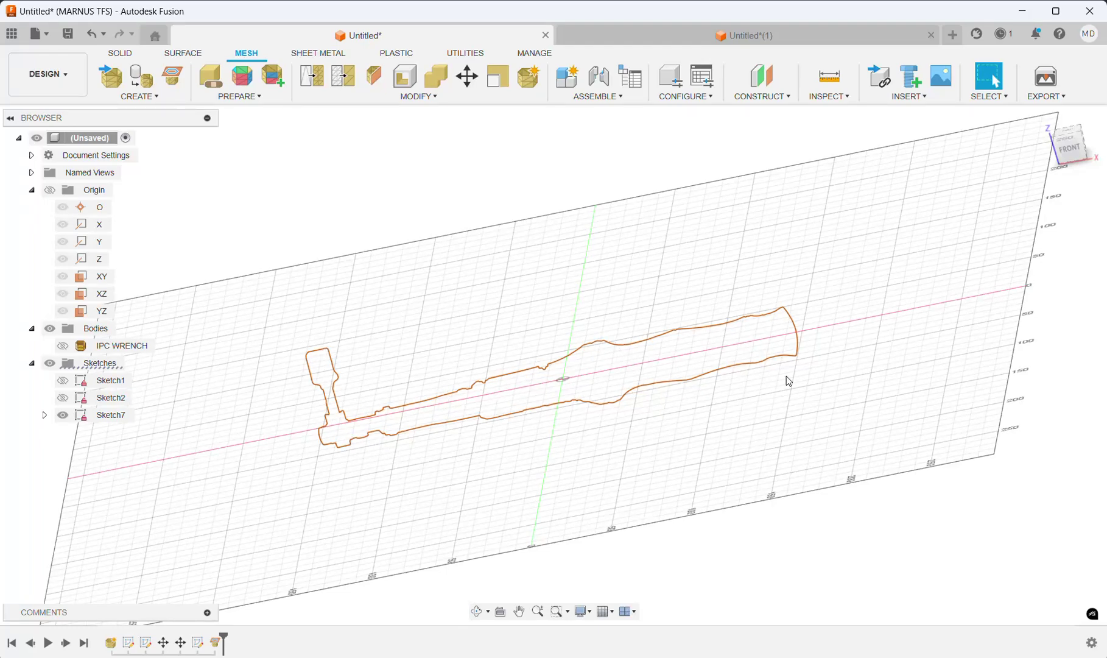
click(45, 416)
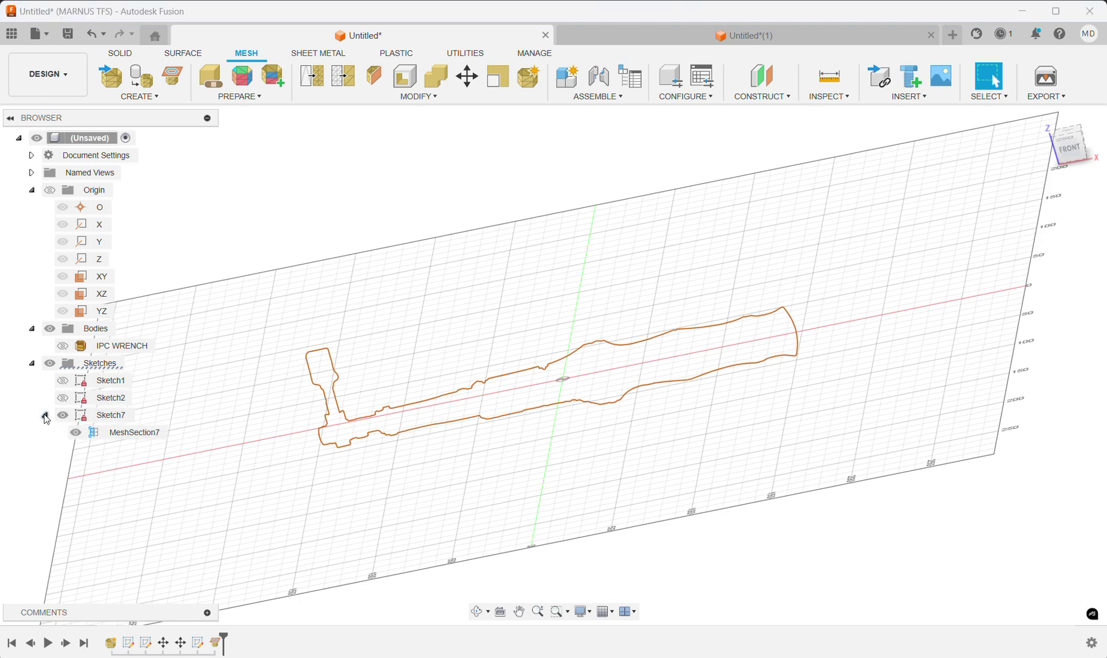
Edit Sketch7 and fit 0.01 mm tolerance spline curves to the mesh section, hiding the raw outline.
right_click(113, 422)
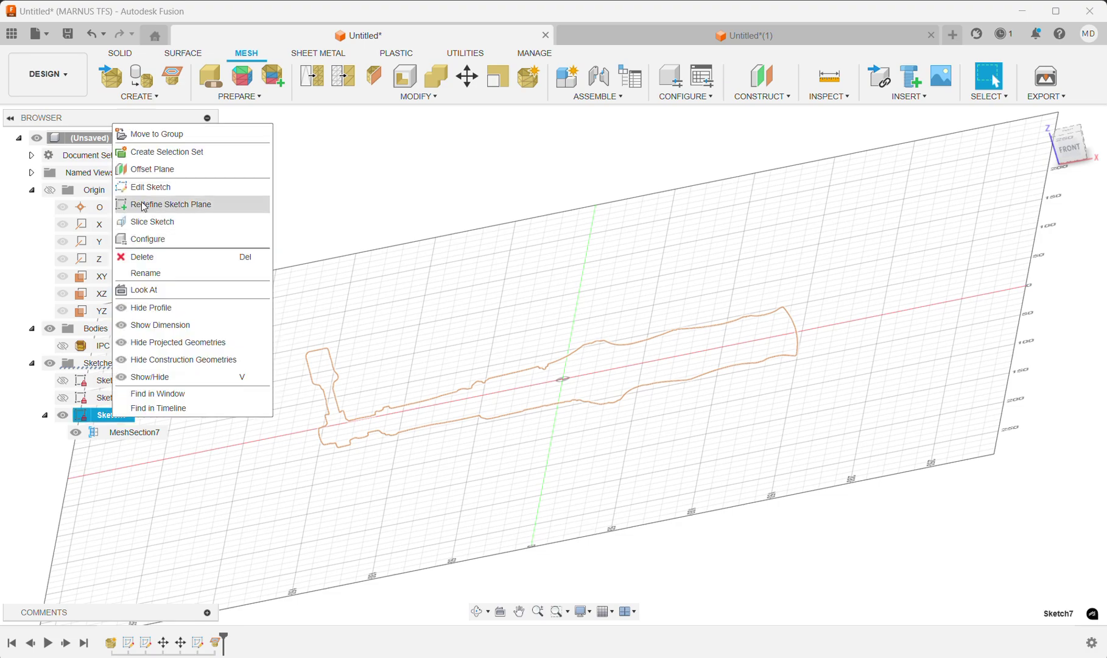
click(154, 191)
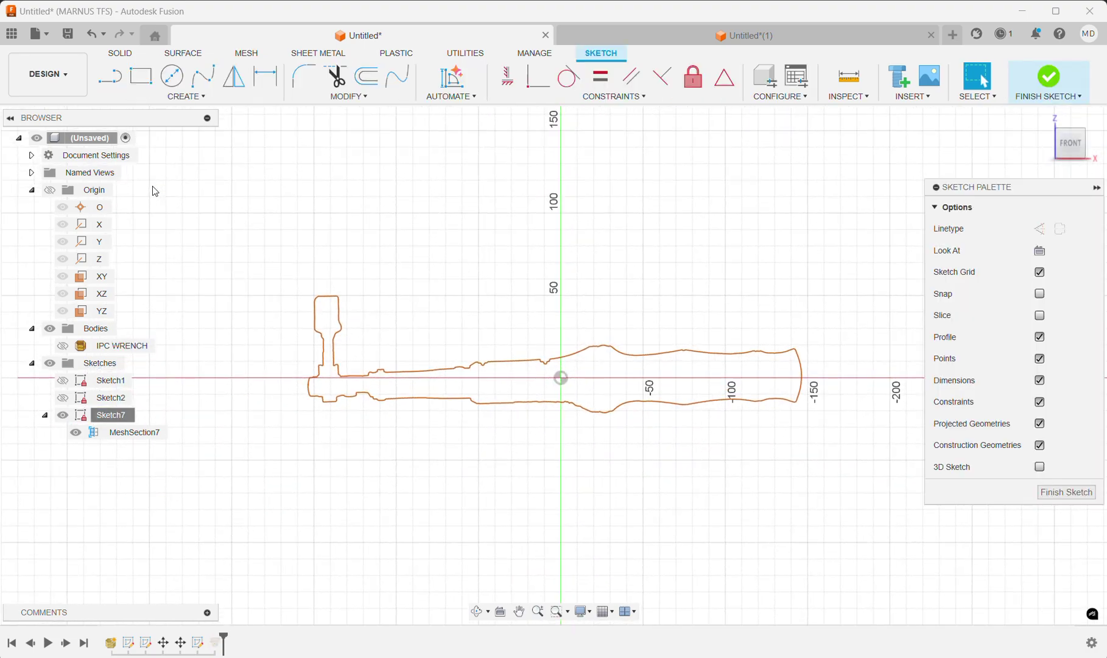
click(199, 101)
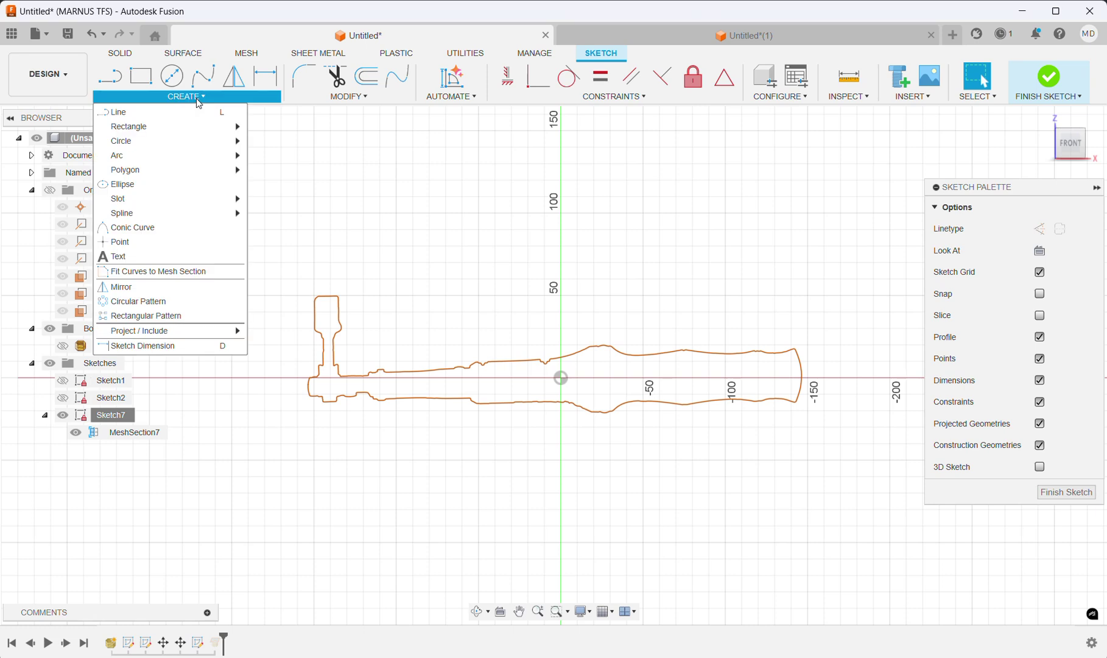
click(191, 277)
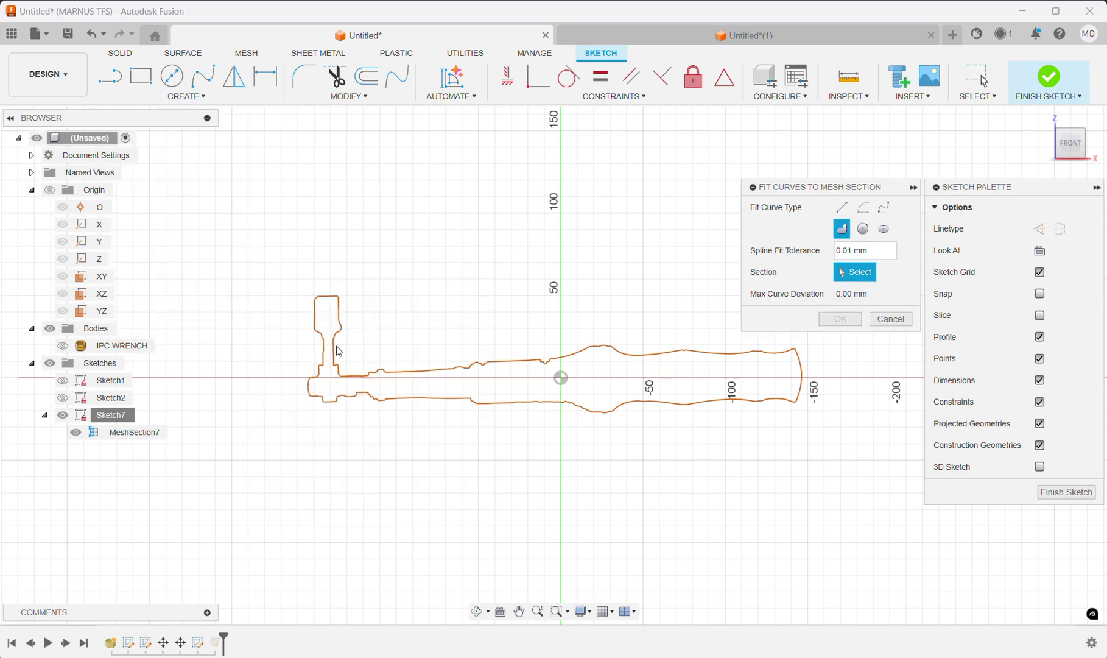
click(408, 376)
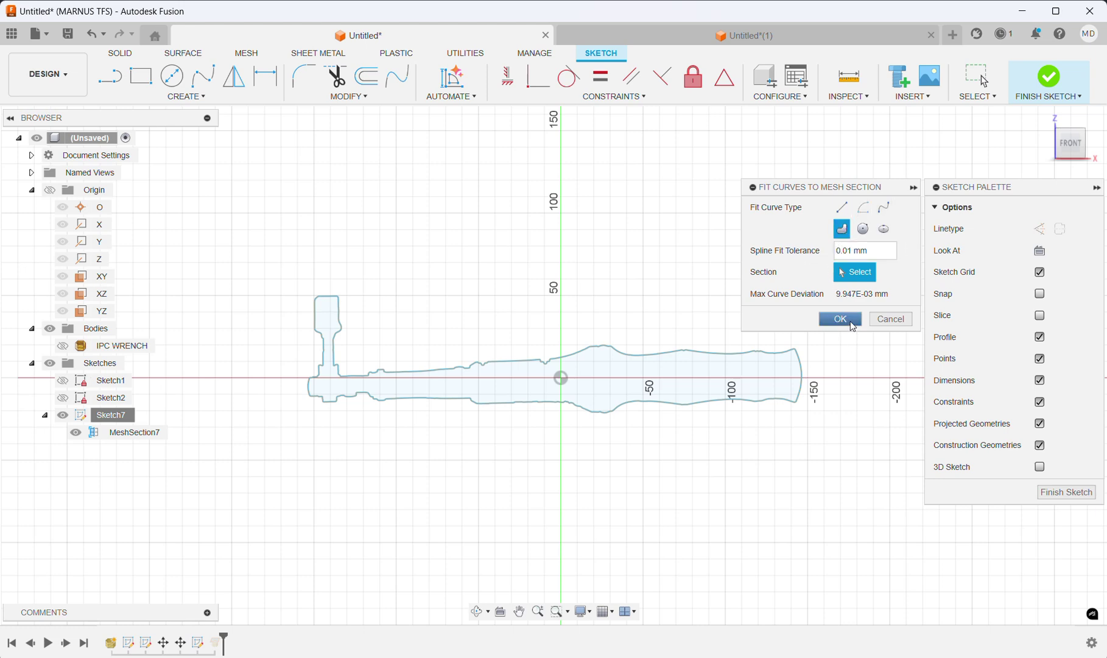
click(852, 326)
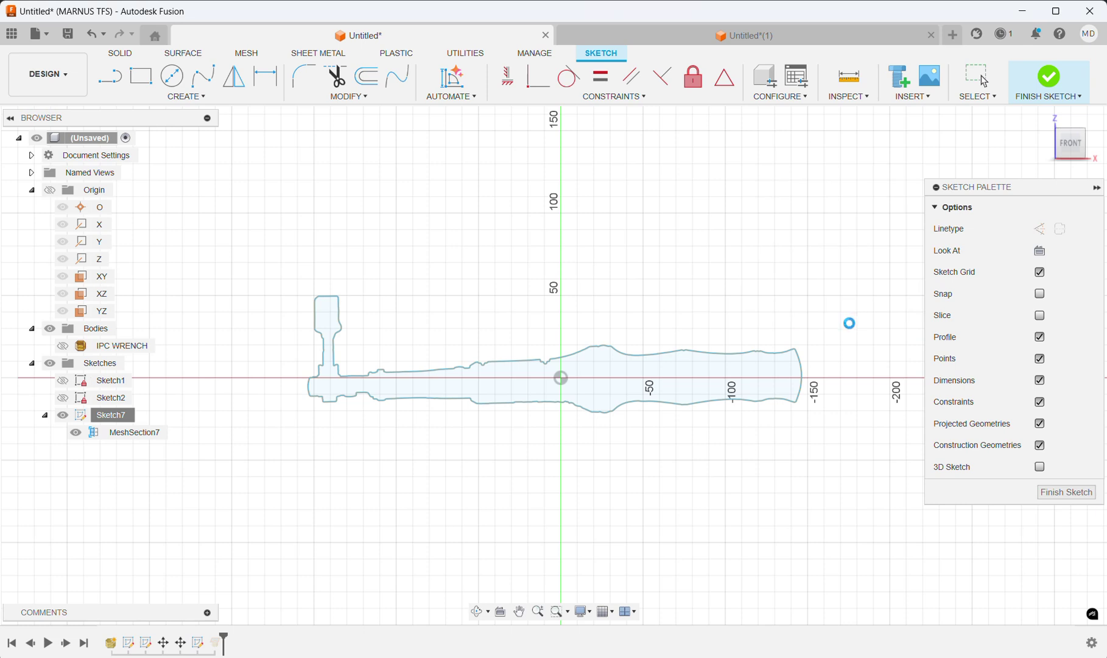
click(76, 433)
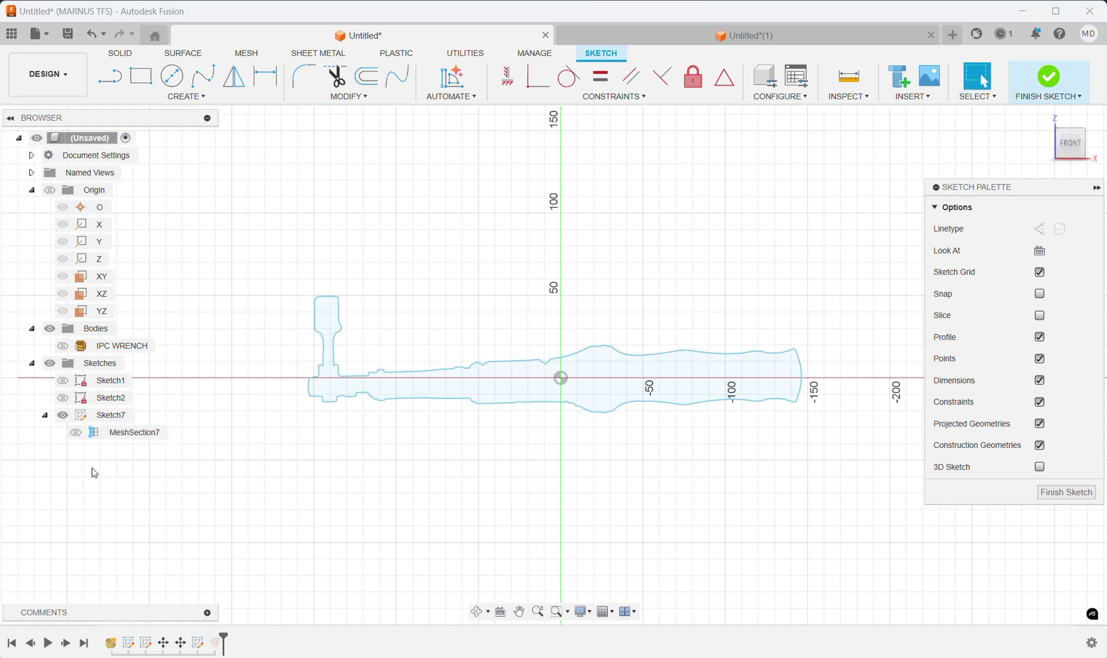
mouse_move(1036, 163)
mouse_down()
mouse_move(1043, 178)
mouse_move(1029, 194)
mouse_up()
mouse_move(1029, 193)
shift+middle_down()
mouse_move(995, 225)
mouse_move(1029, 157)
shift+middle_up()
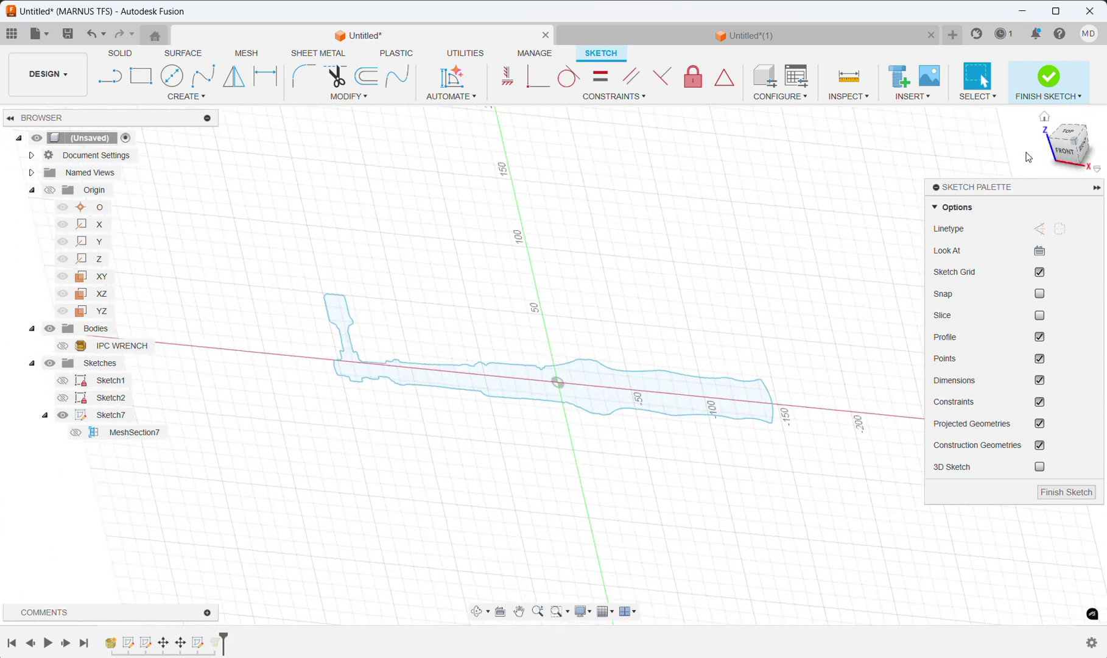
Finish Sketch7 and preview extruding the wrench profile as a new body, entering 40 then dragging to 20 mm.
click(1052, 80)
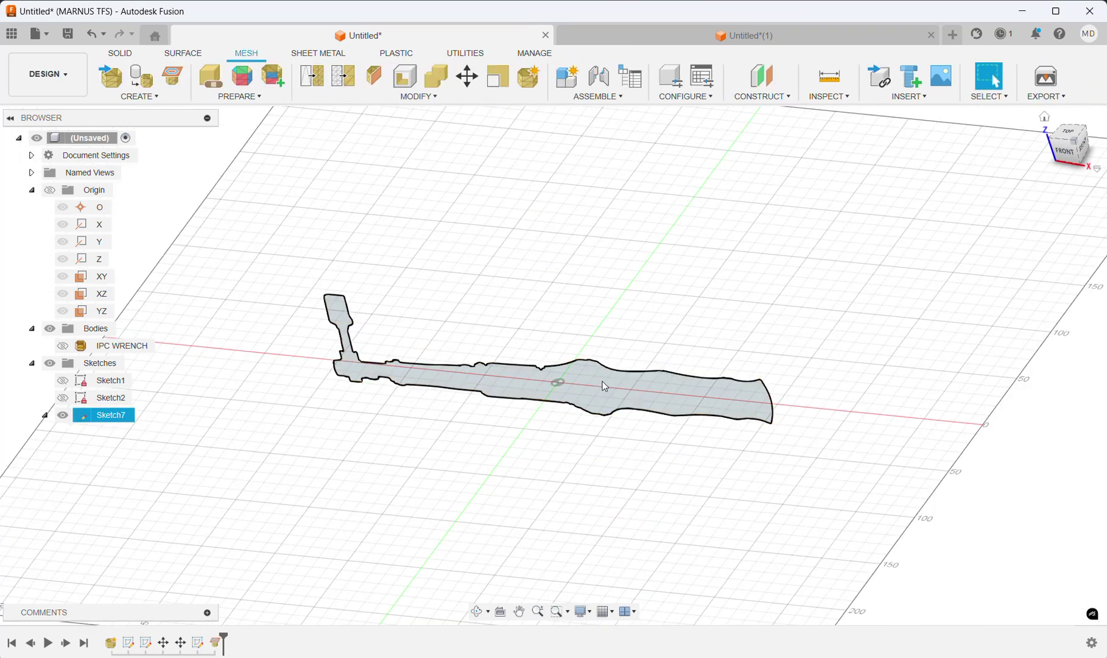
click(123, 54)
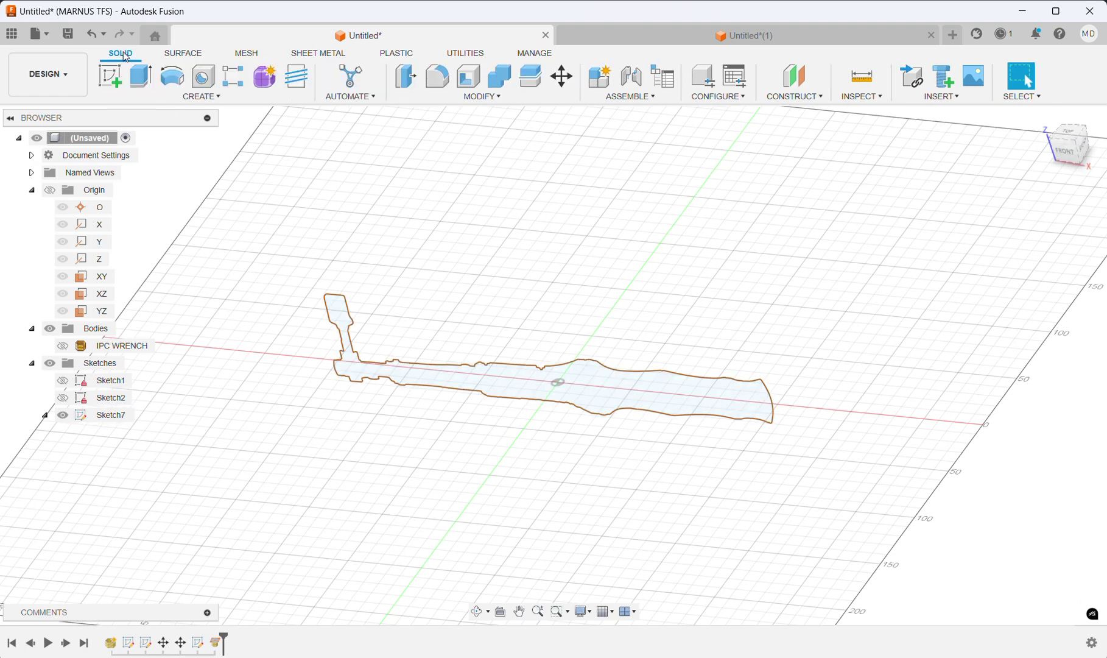
click(586, 379)
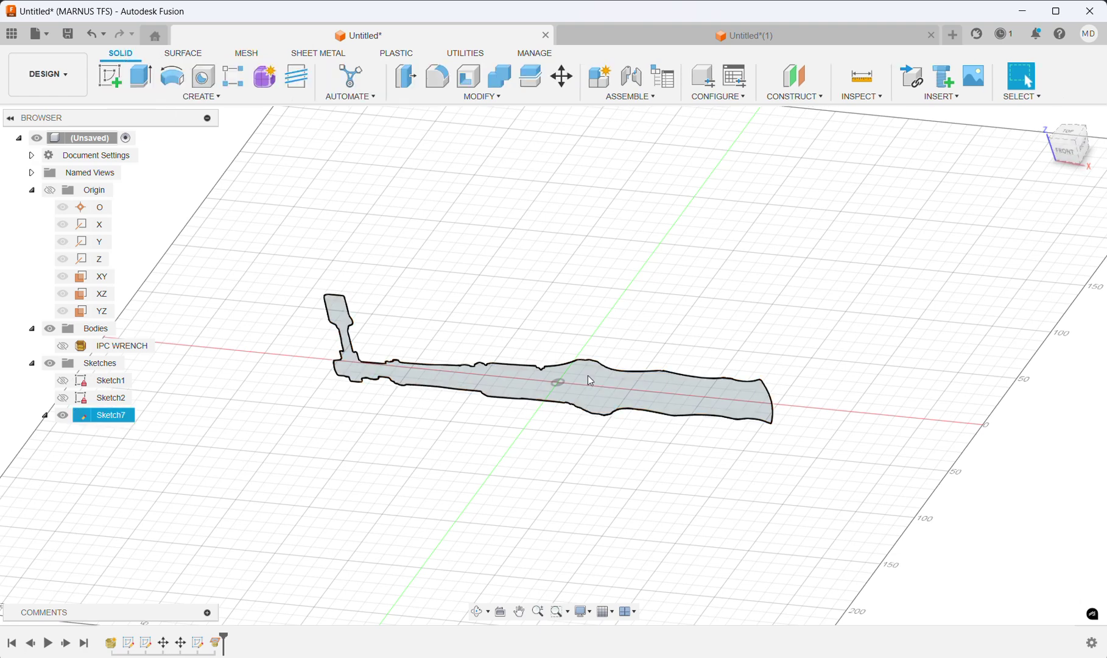
click(587, 375)
click(140, 76)
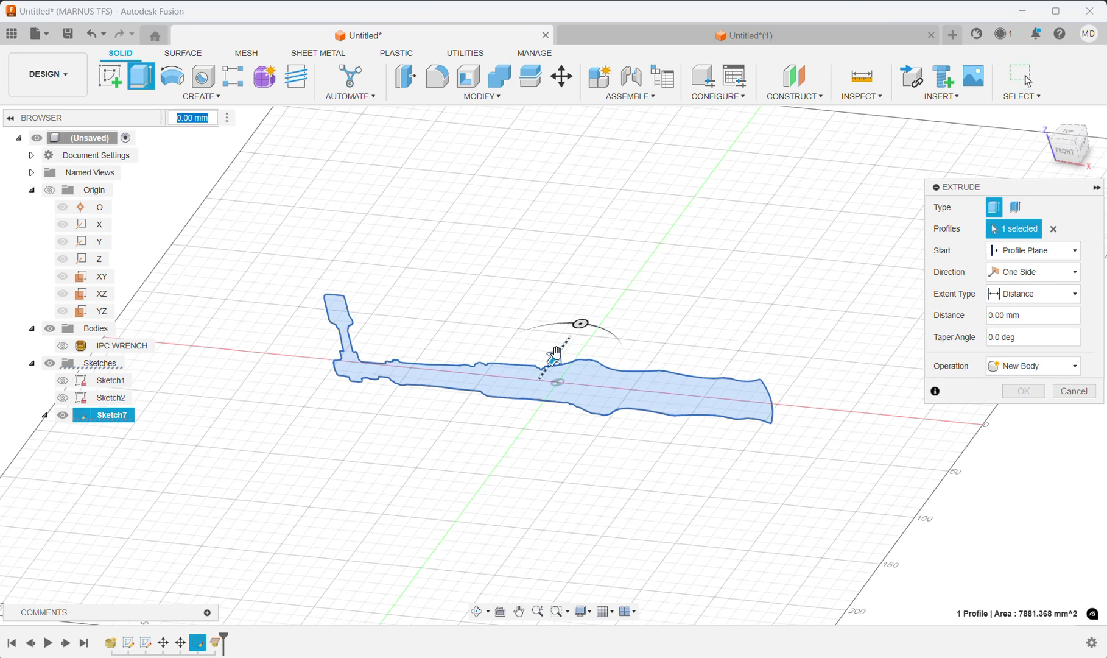
text(40)
key(Return)
drag(596, 330, 568, 338)
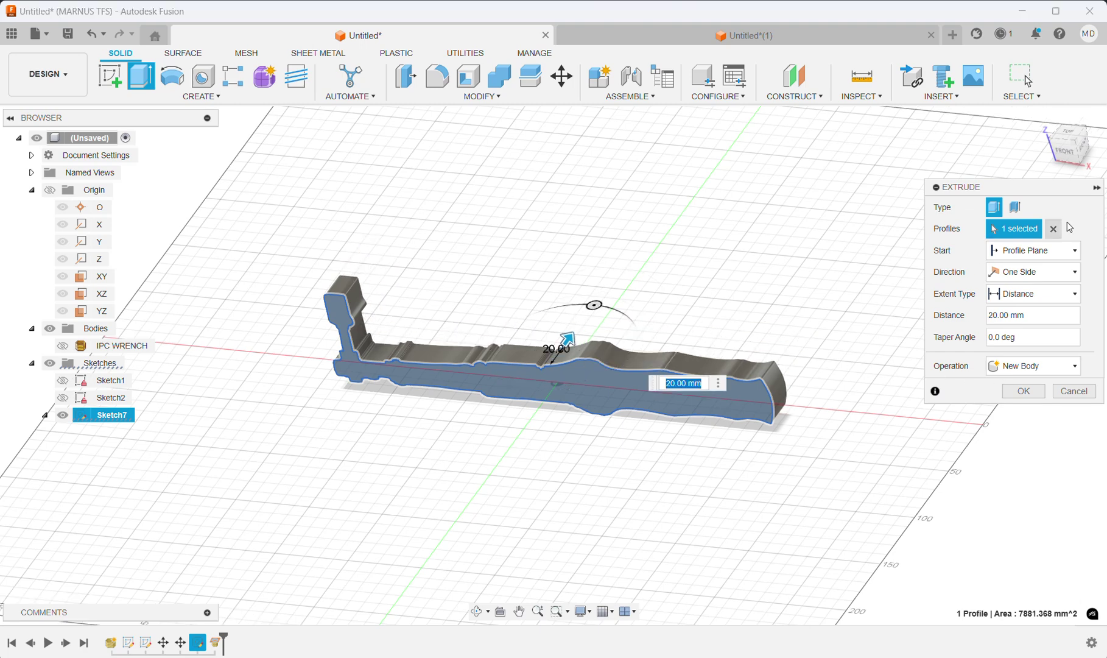
Cancel the wrench extrusion and view the outline straight from the front.
click(1074, 391)
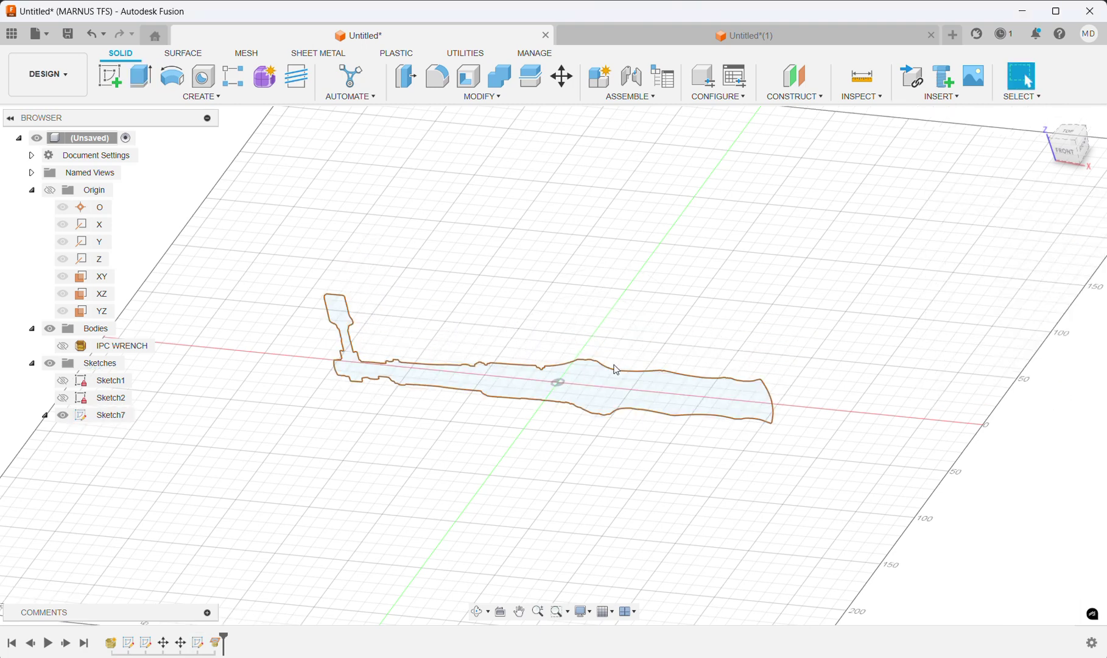
scroll(608, 373, up, 1)
scroll(608, 373, up, 4)
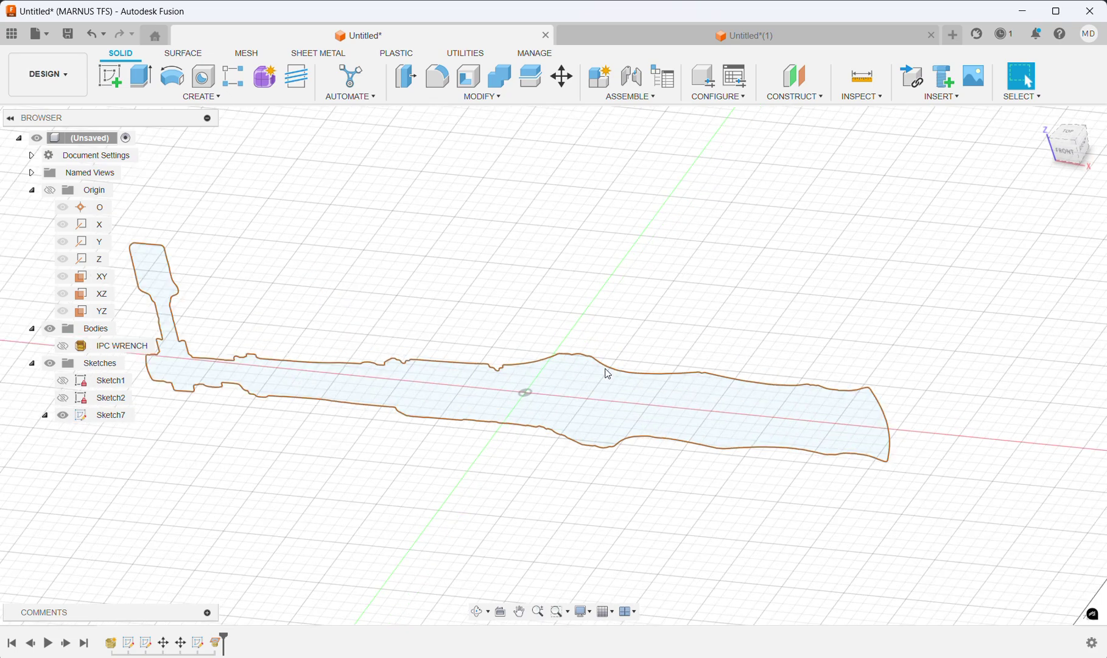
click(1060, 146)
scroll(693, 293, up, 3)
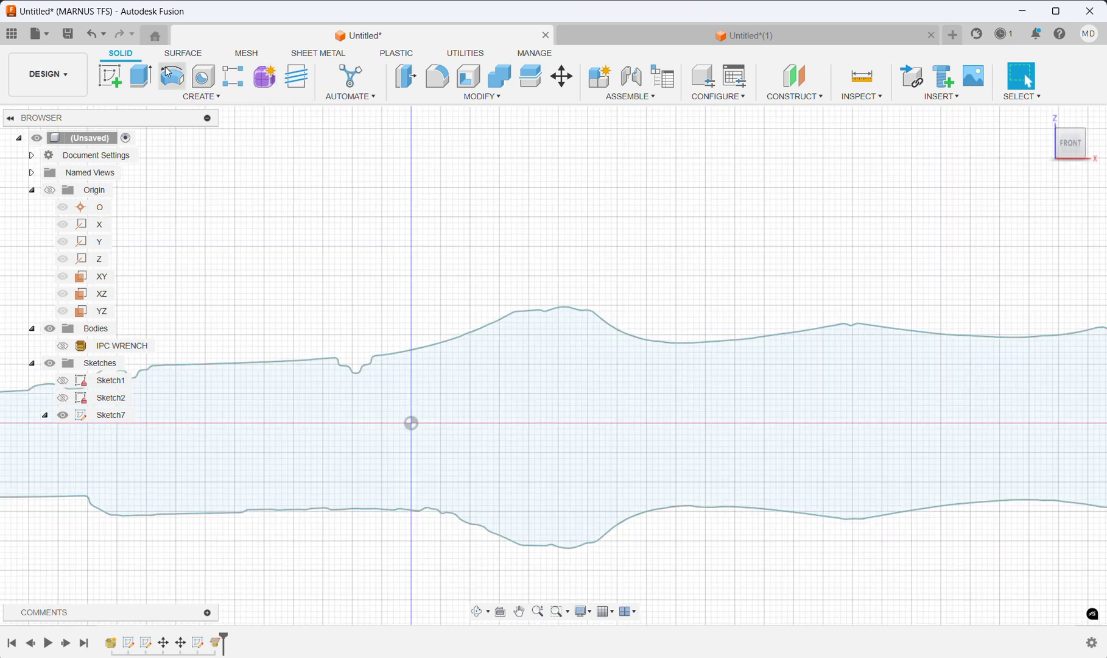
Create a new sketch, Sketch8, on the front XZ plane.
click(108, 79)
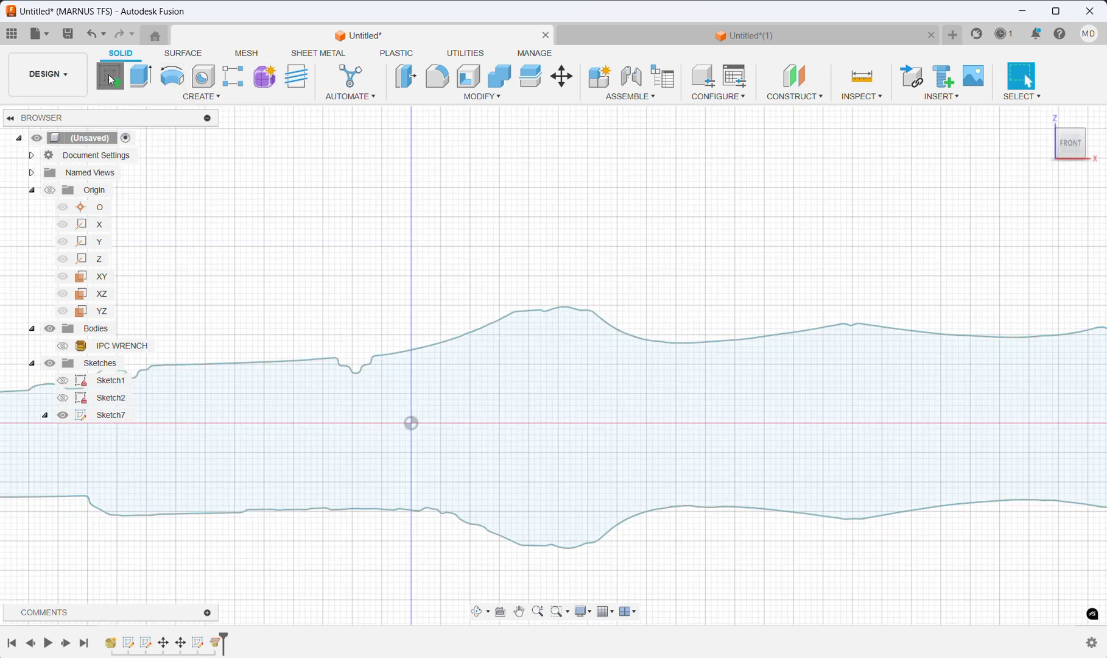
click(462, 387)
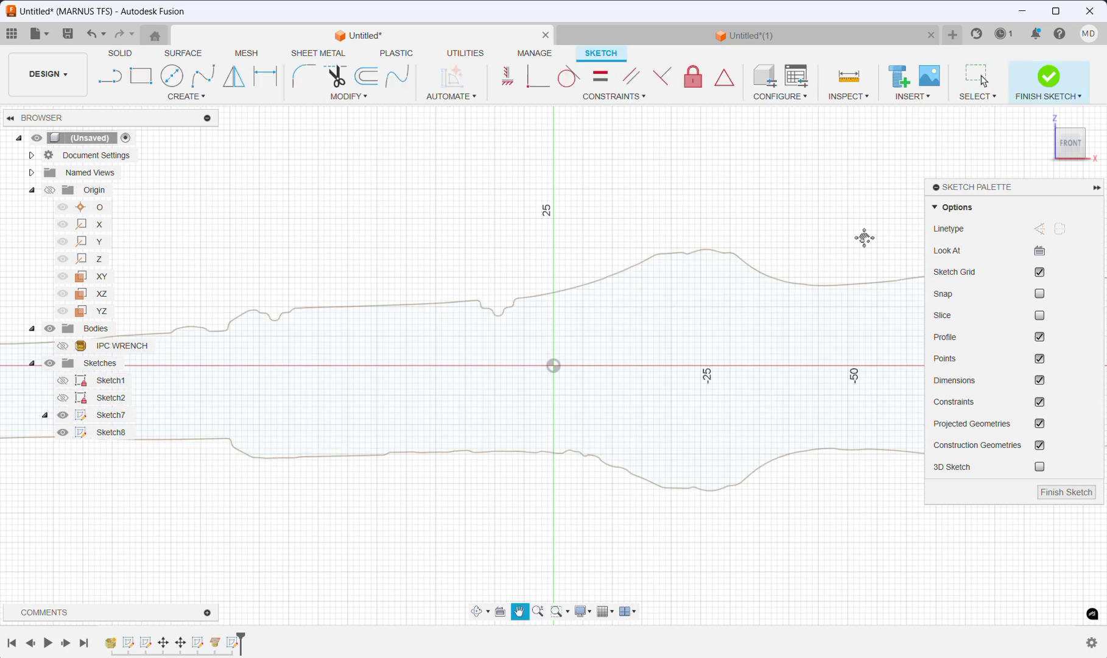
mouse_move(865, 235)
middle_down()
mouse_move(620, 341)
mouse_move(603, 278)
middle_up()
scroll(484, 322, up, 3)
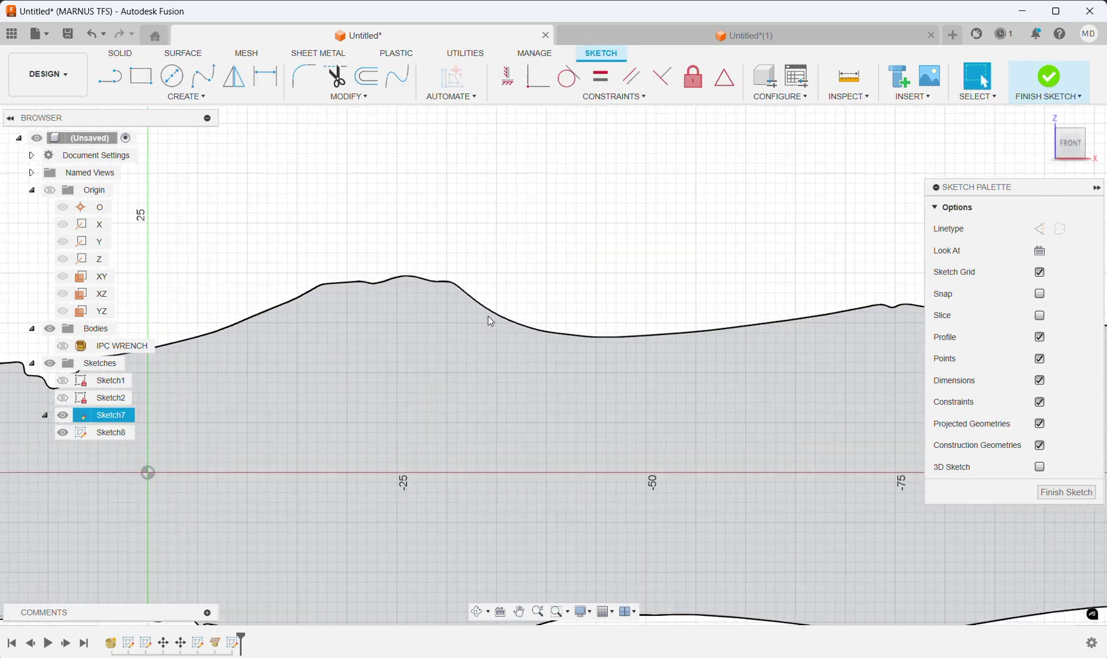
scroll(491, 319, up, 1)
Project the 772.735 mm wrench outline spline from Sketch7 into Sketch8.
click(186, 98)
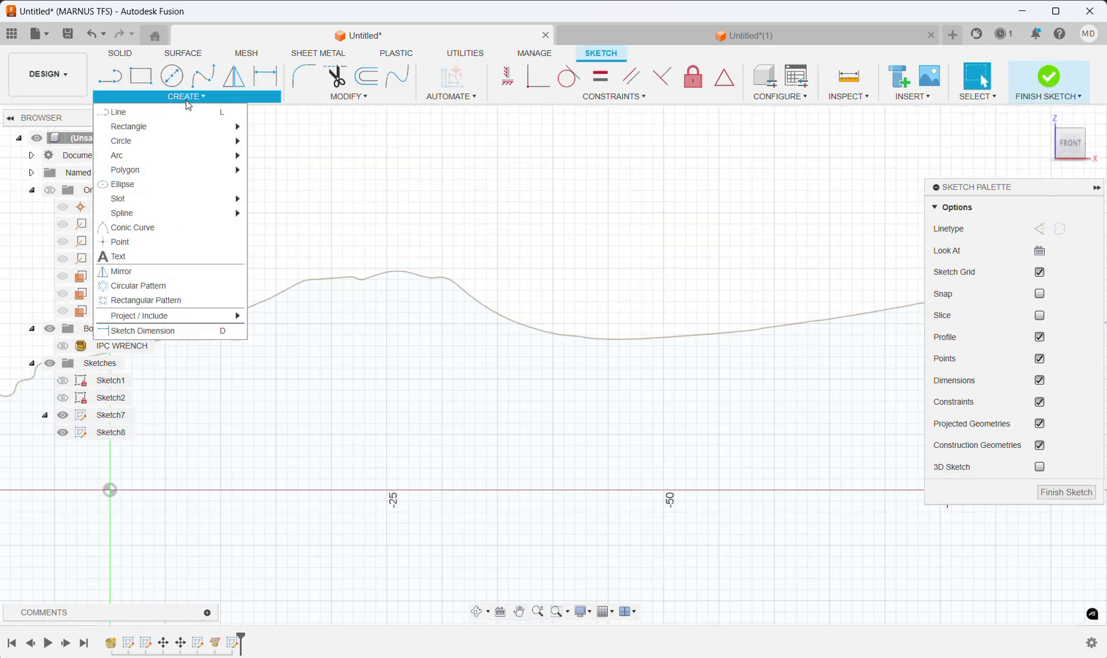
mouse_move(187, 320)
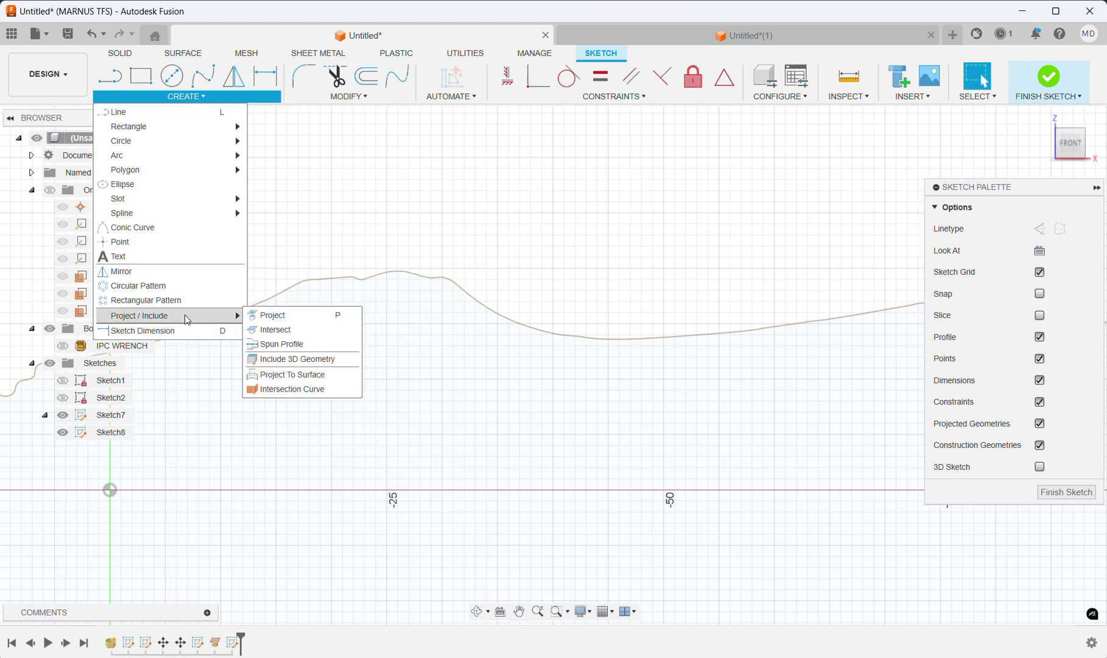
click(281, 316)
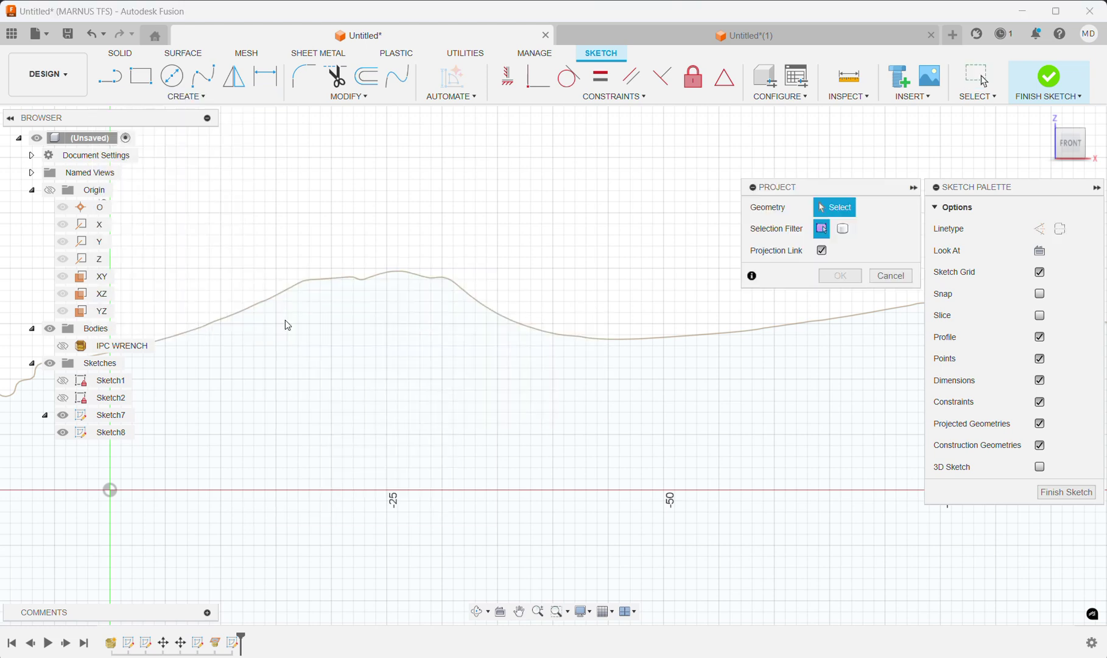
click(489, 314)
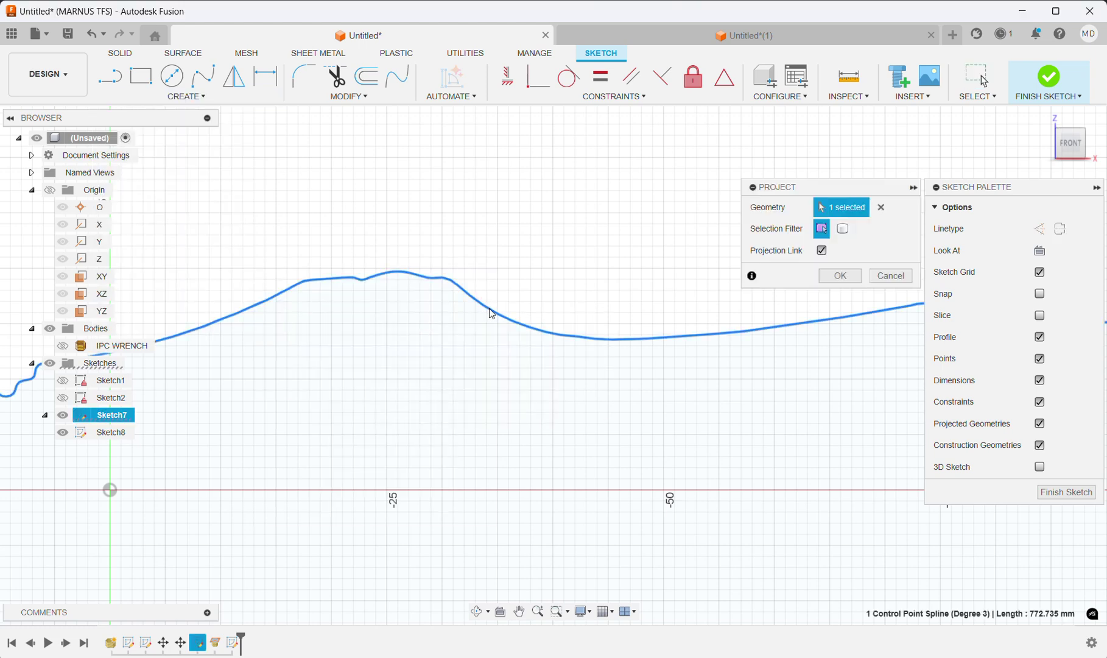
click(840, 276)
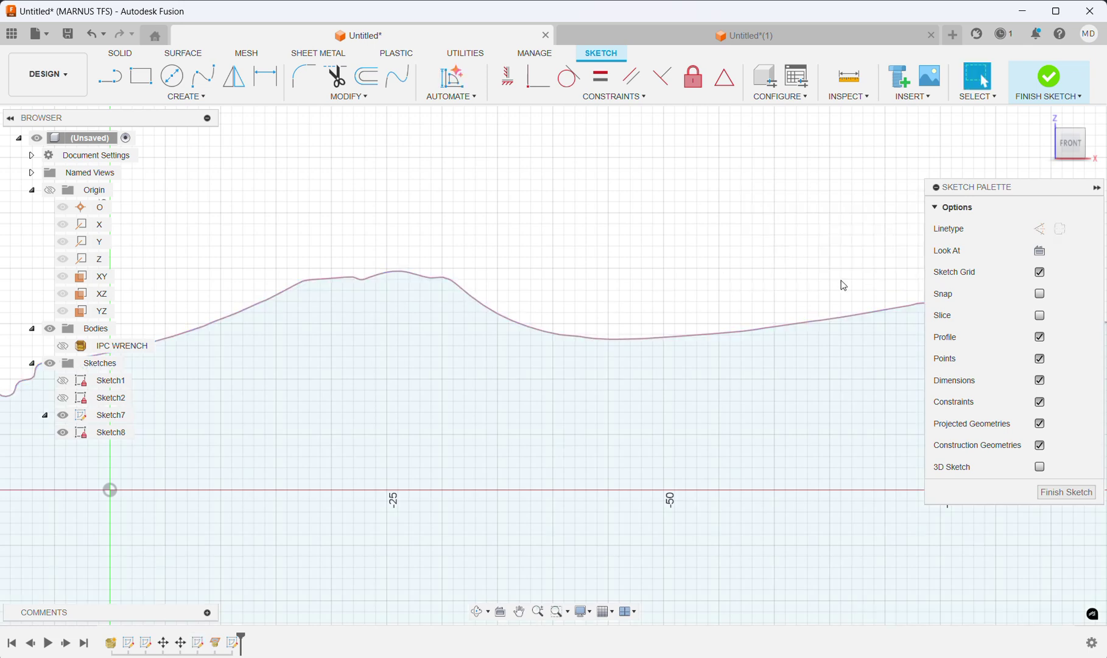
Draw three lines (up, across, down) boxing the area above the curve's dip, then finish Sketch8.
click(114, 81)
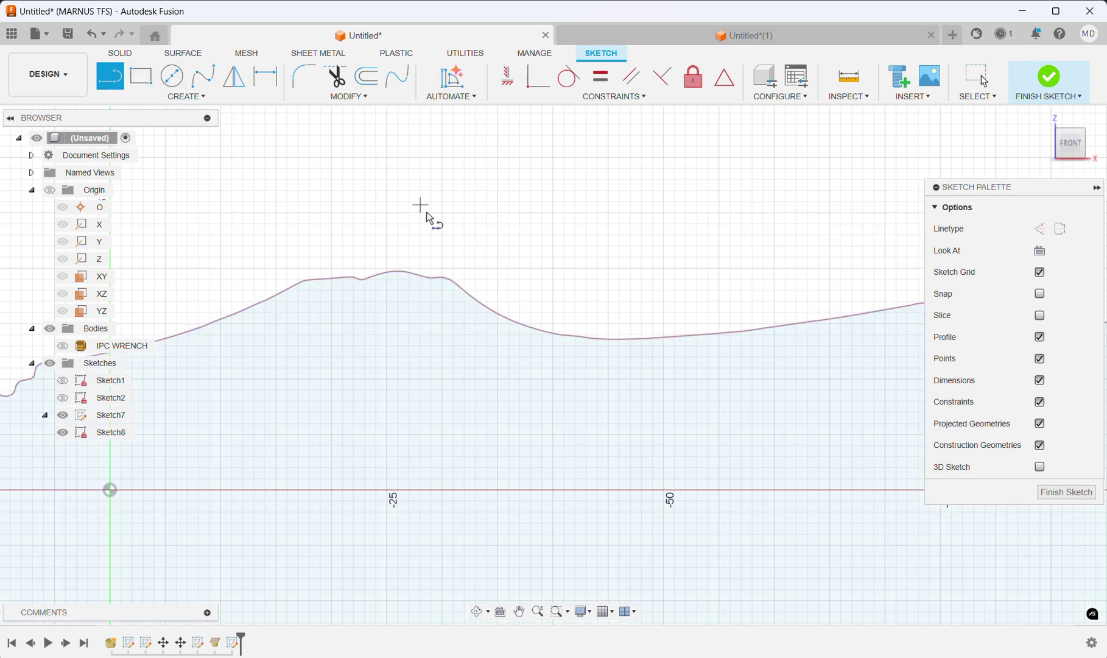
click(445, 278)
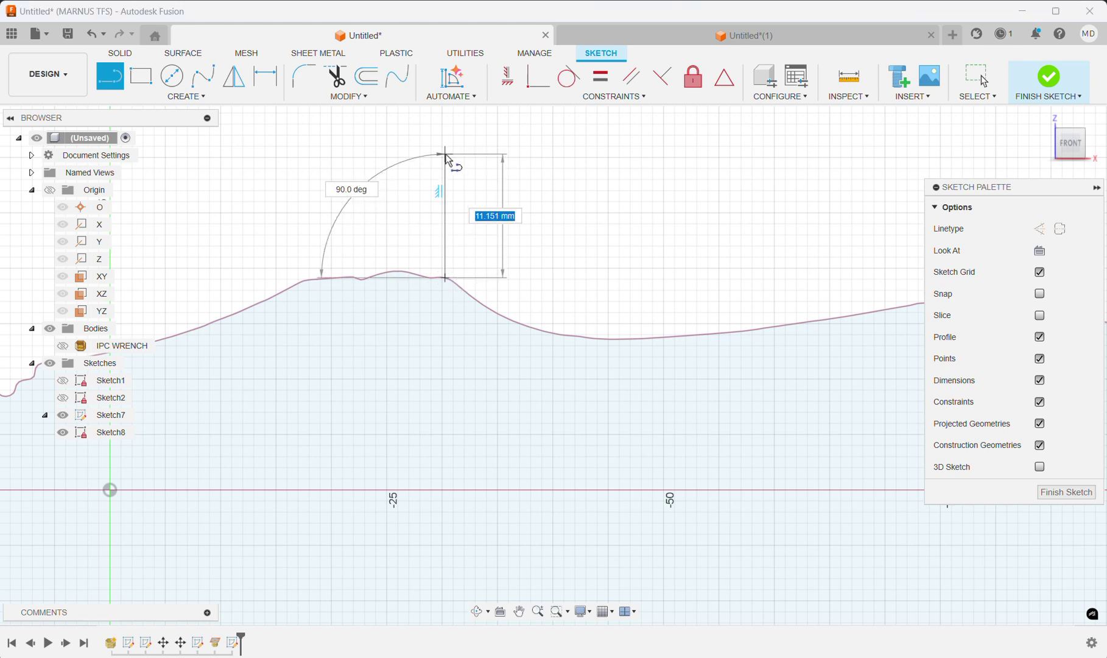
click(445, 158)
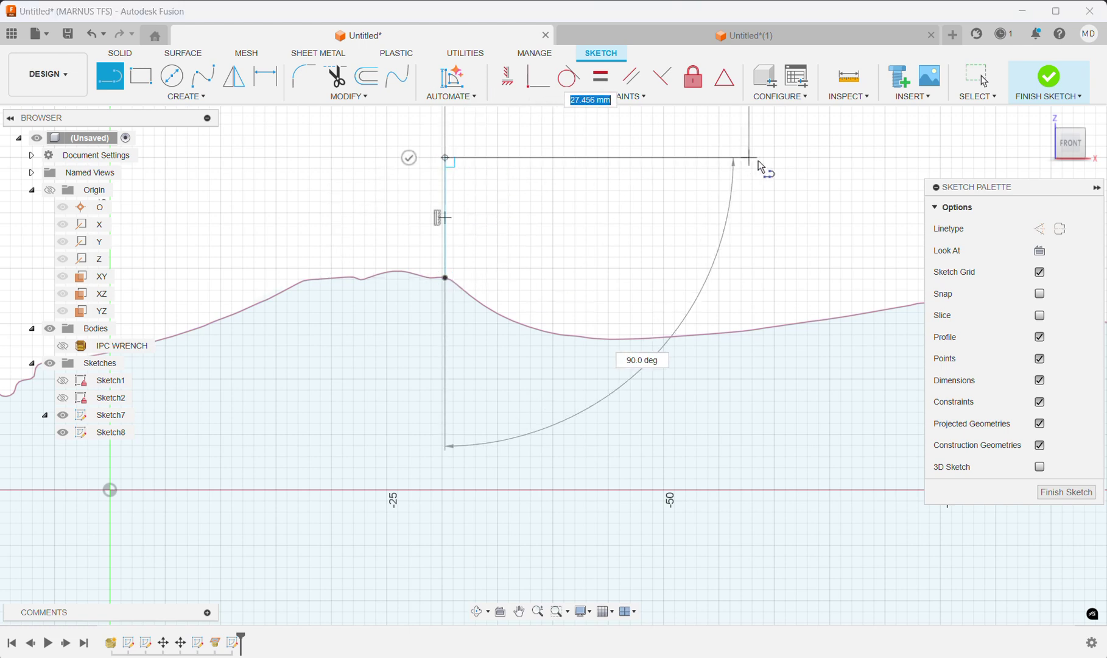
click(787, 158)
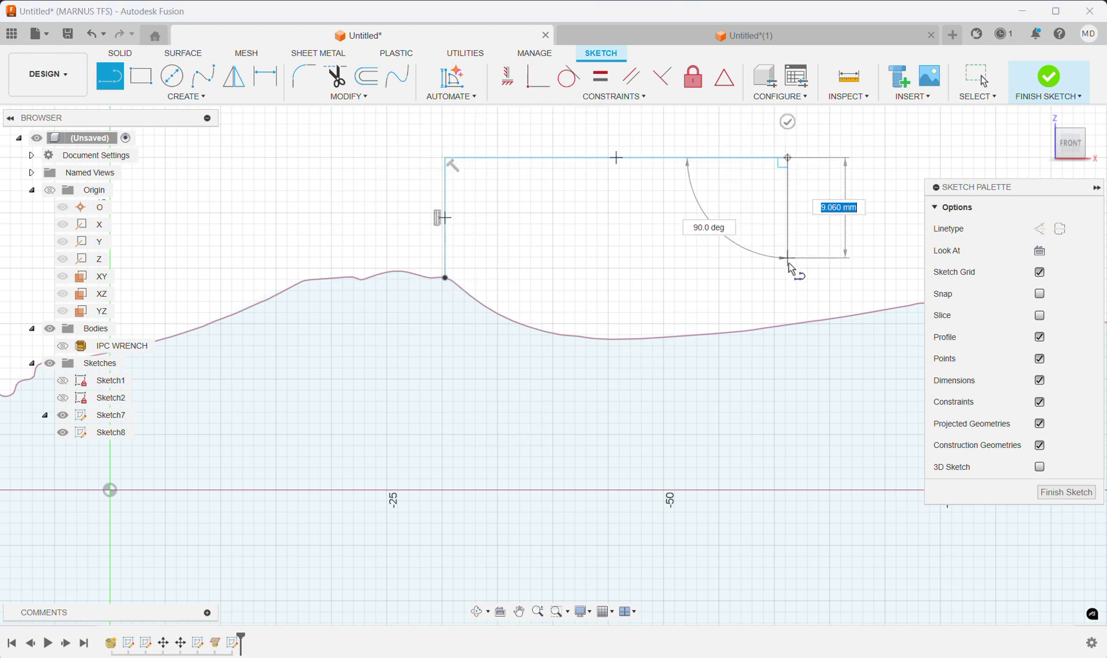
click(788, 325)
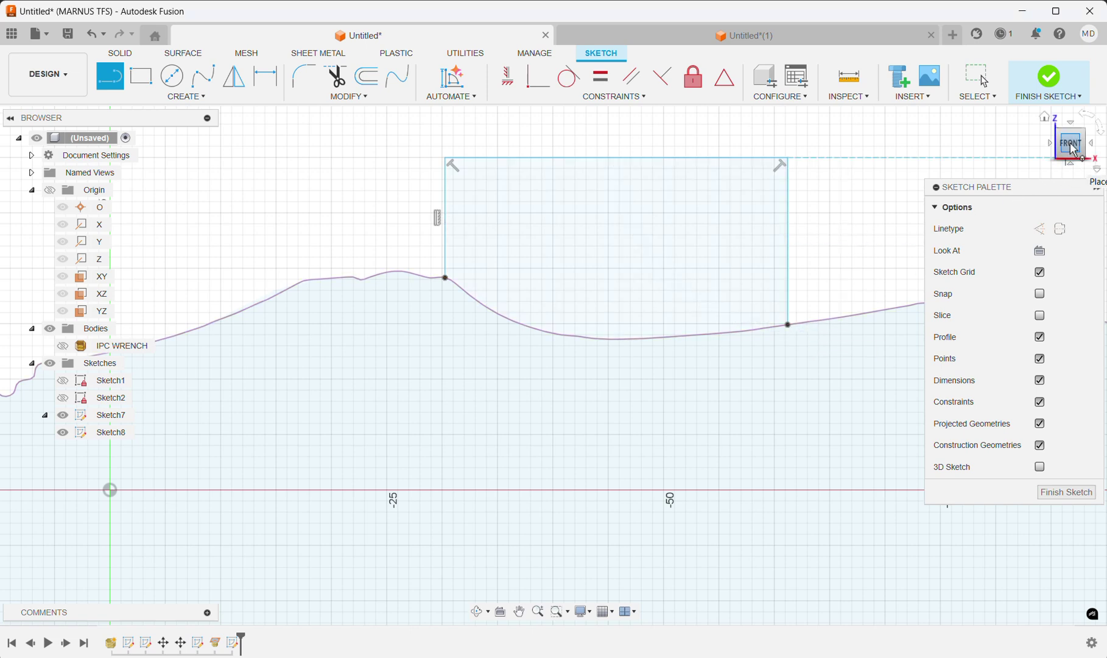
click(1059, 81)
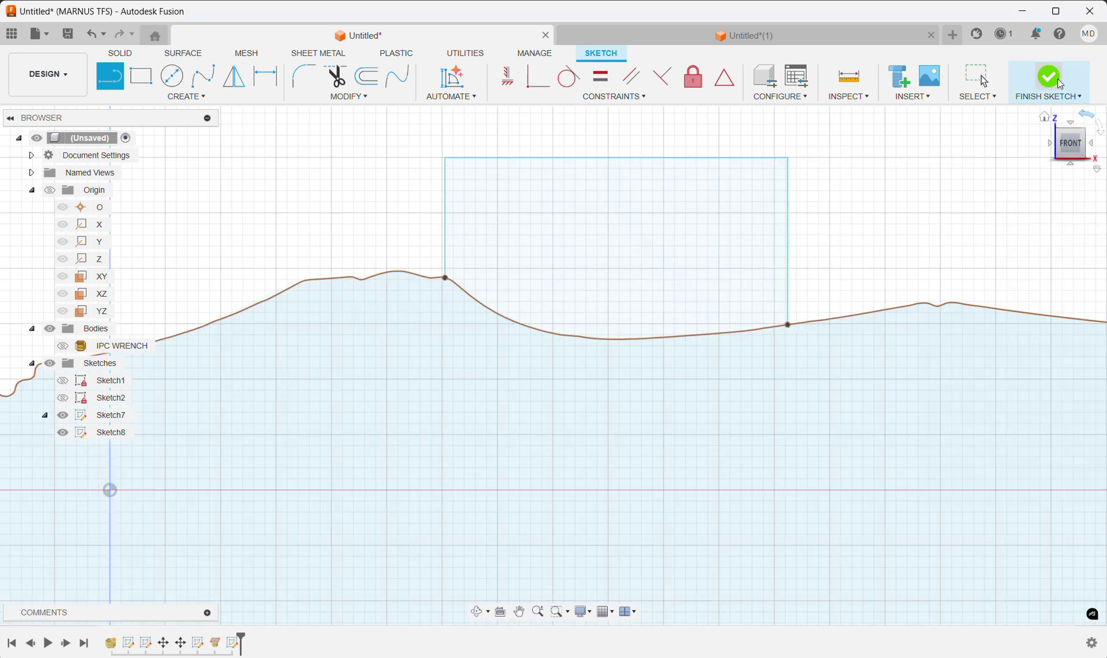
Extrude the small Sketch8 region 30 mm as a new body.
click(1045, 120)
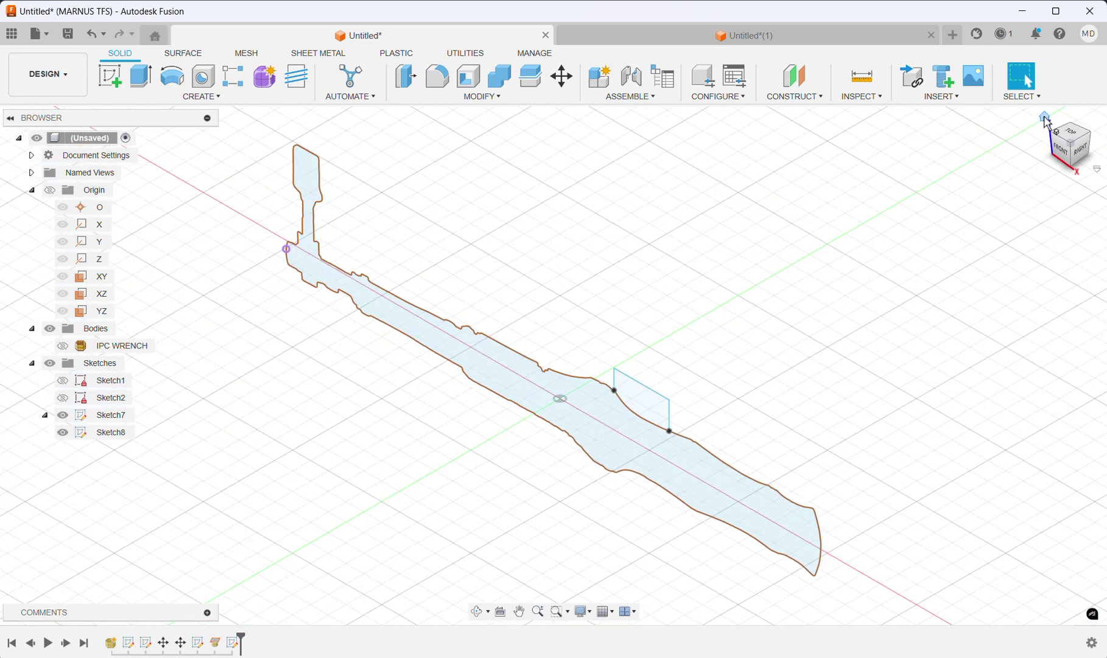
click(141, 77)
click(646, 402)
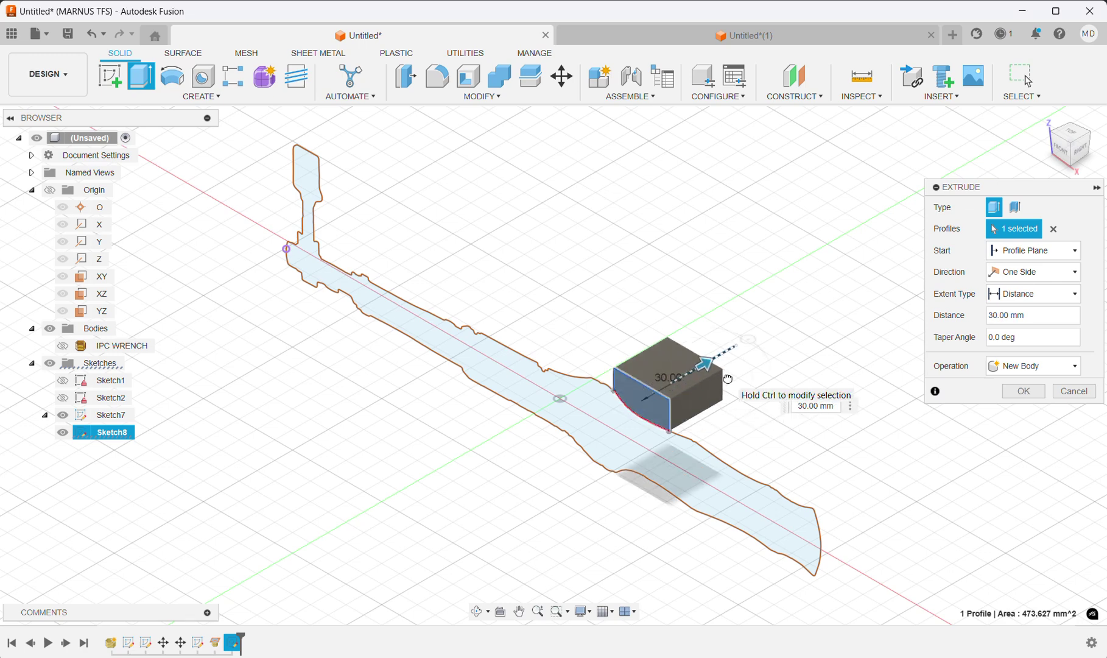
click(1025, 392)
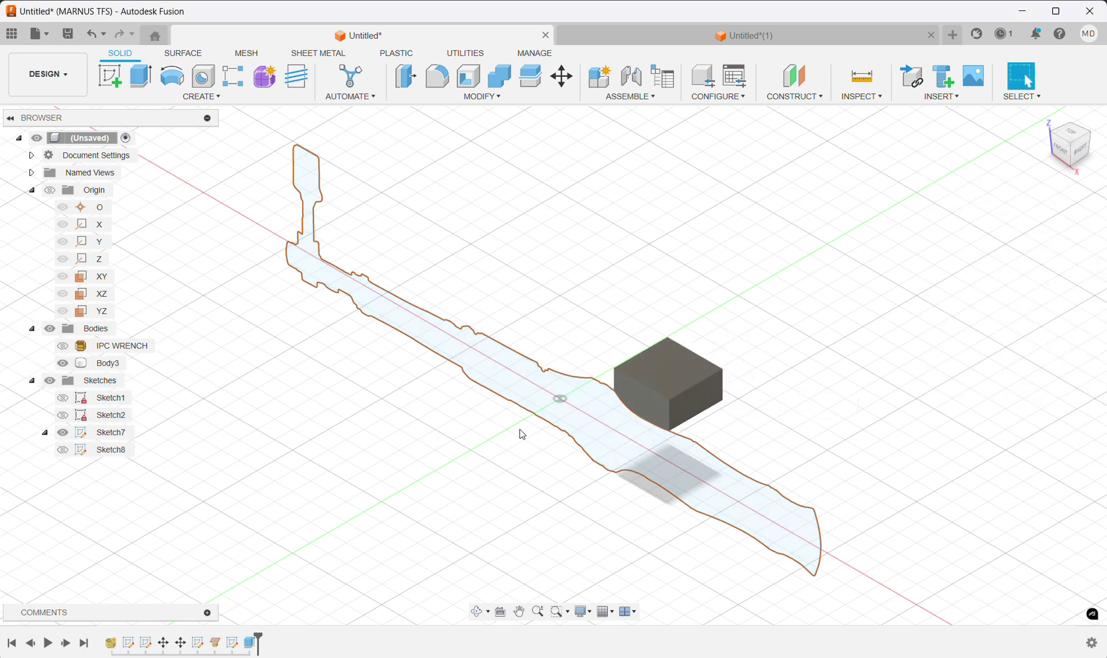
Hide the Sketch7 wrench outline and orbit around Body3 to inspect its curved underside.
click(63, 438)
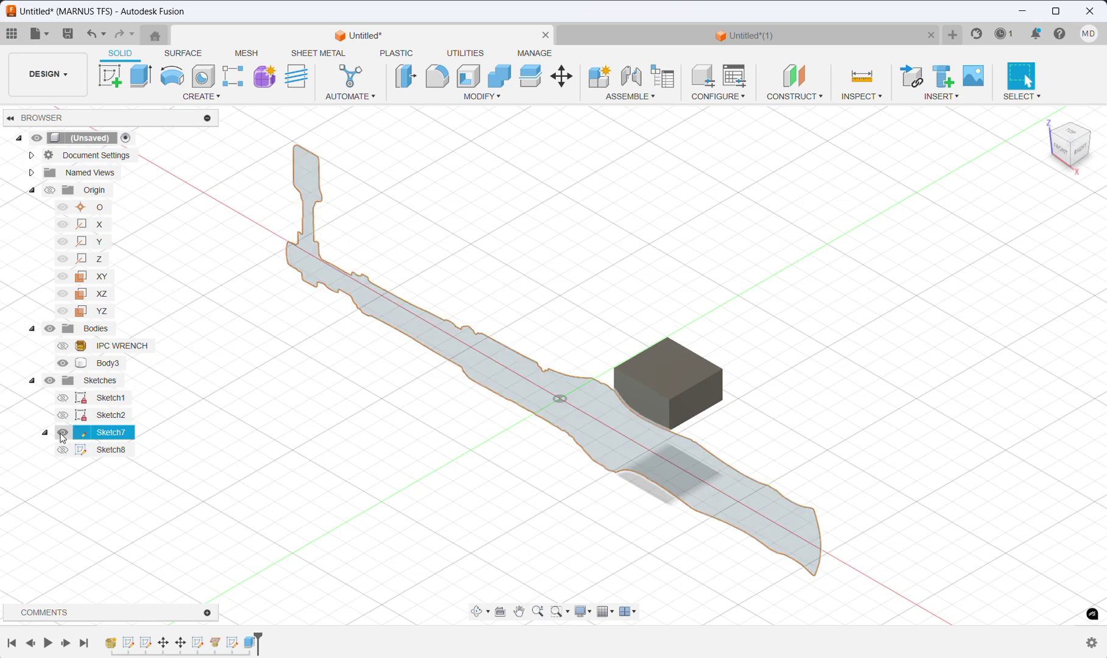
click(63, 434)
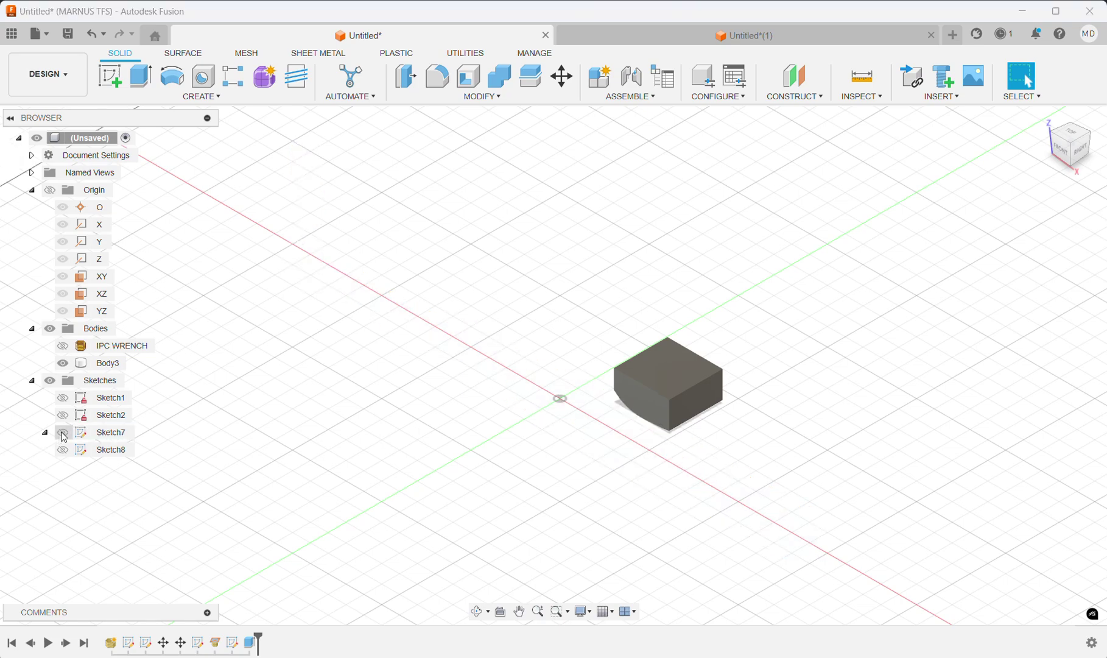
click(1066, 154)
scroll(654, 362, up, 3)
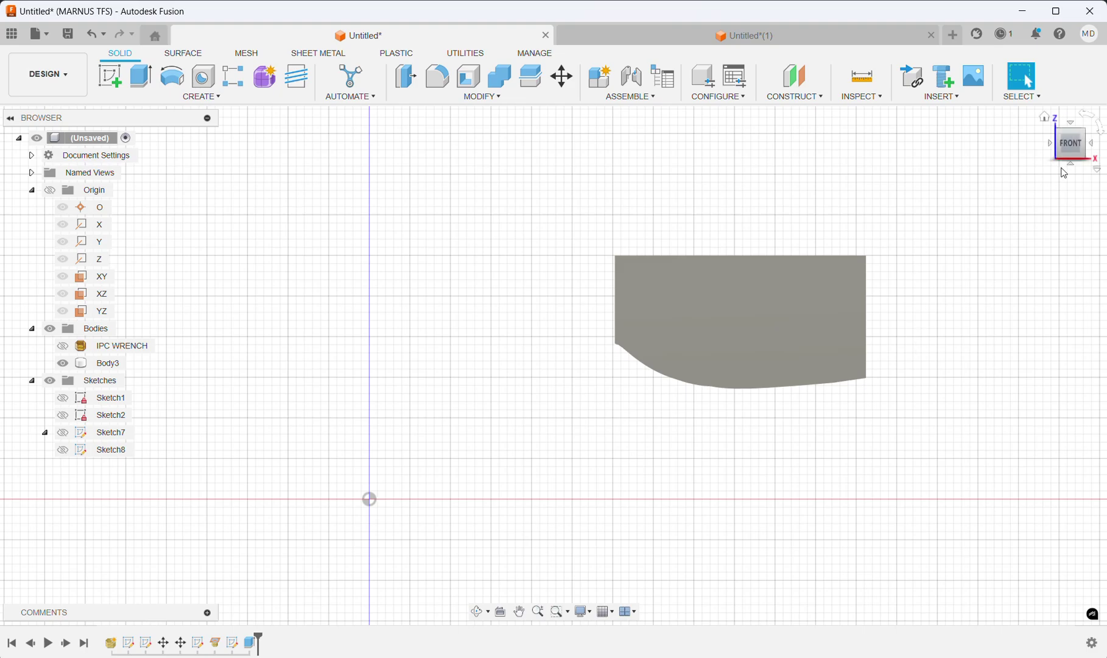
click(1087, 129)
shift+middle_drag(553, 365, 553, 365)
mouse_move(753, 392)
shift+middle_down()
mouse_move(376, 485)
mouse_move(388, 500)
mouse_move(848, 144)
shift+middle_up()
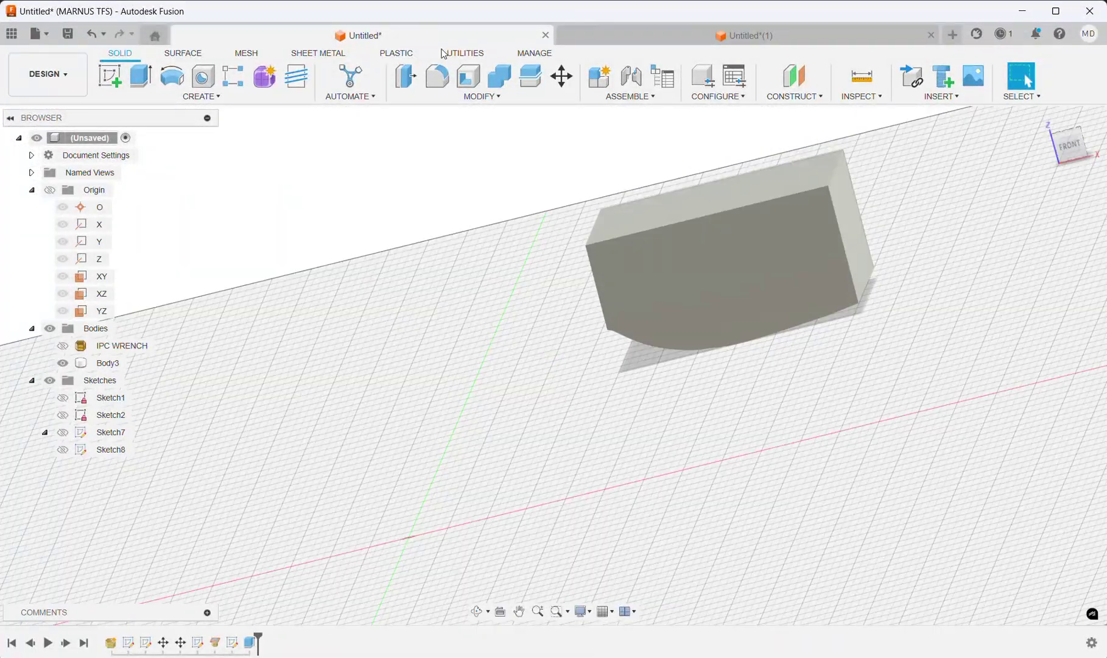